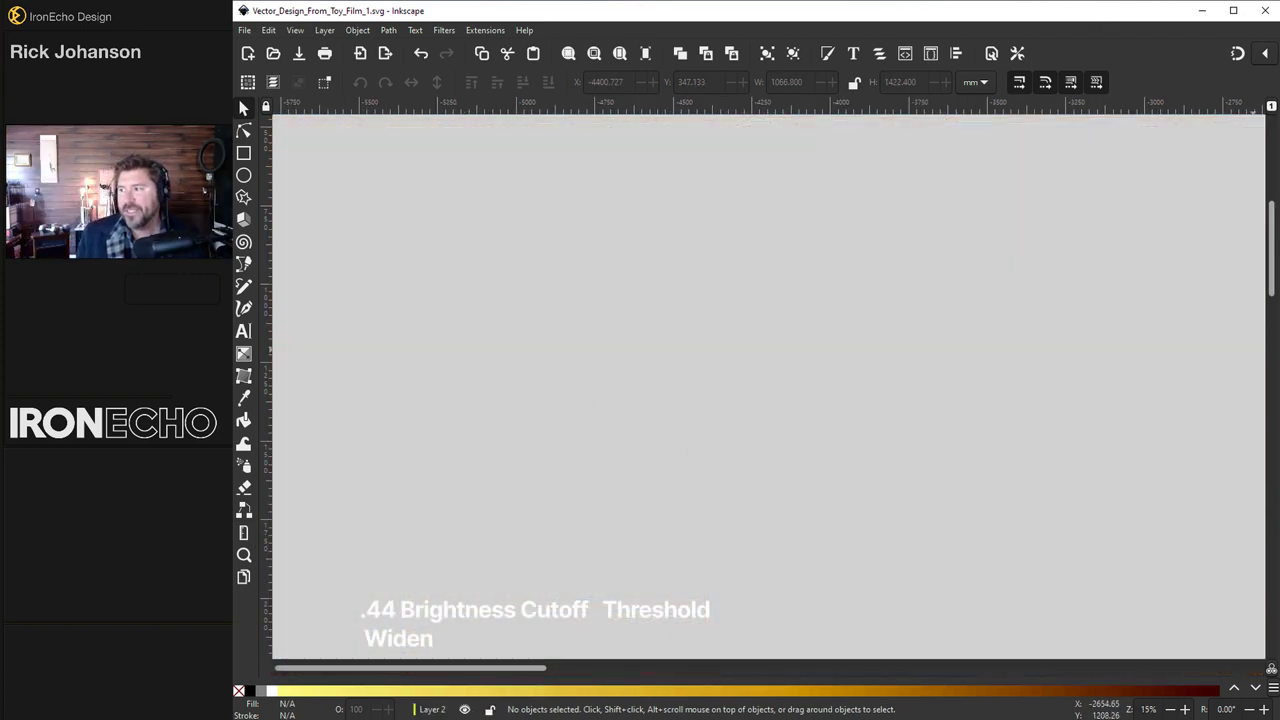
# Step: Import the shark toy JPEG into the document as an embedded image and nudge it into place
pyautogui.click(1174, 357)
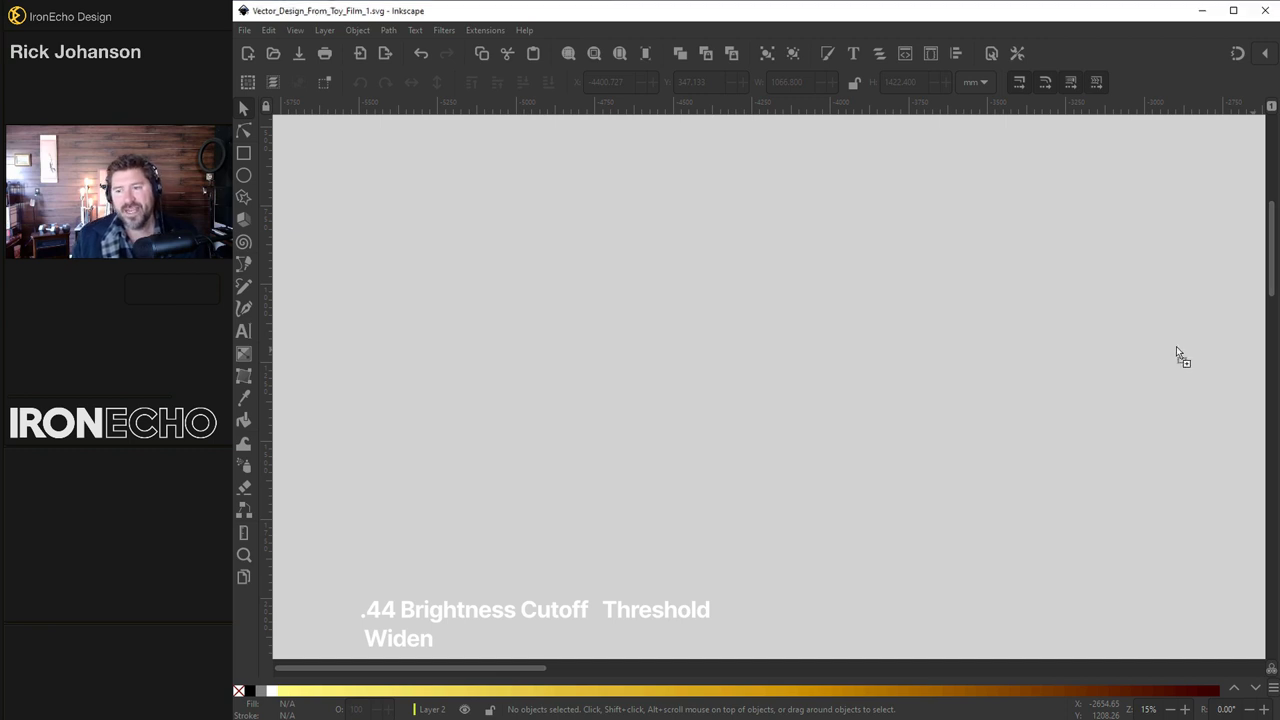
pyautogui.moveTo(592, 393); pyautogui.dragTo(594, 398)
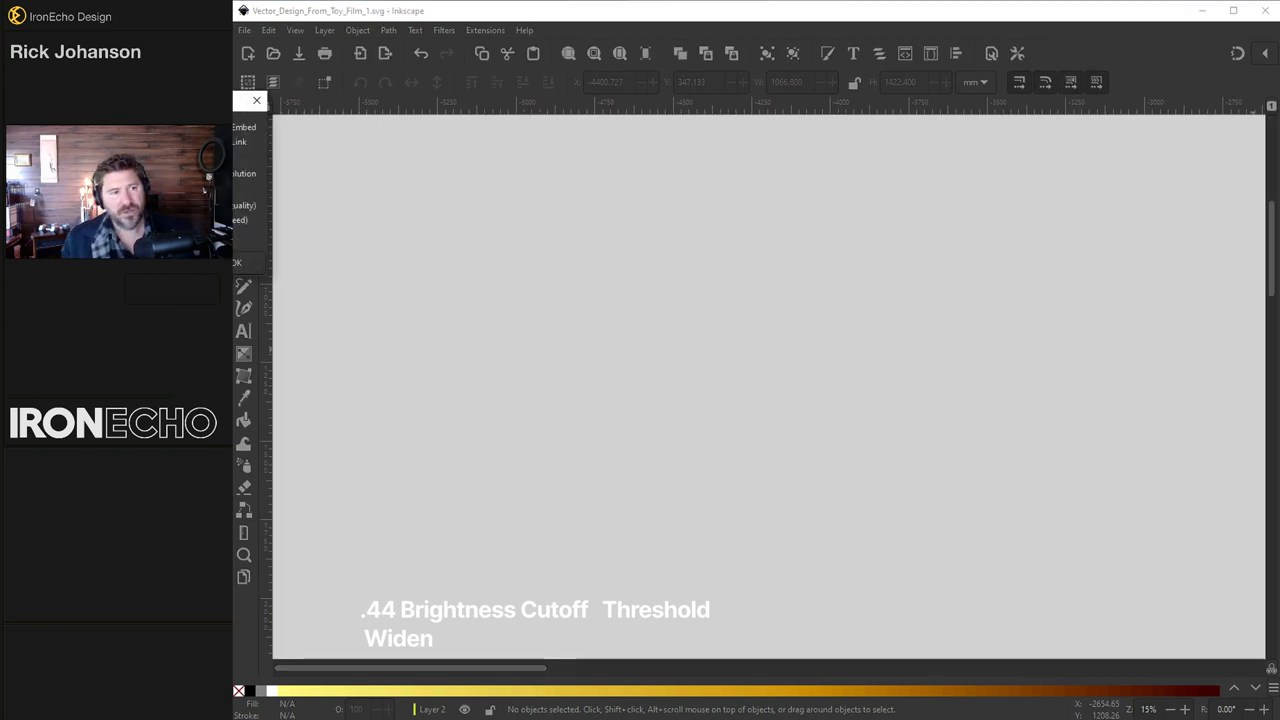
pyautogui.moveTo(152, 105); pyautogui.dragTo(468, 205)
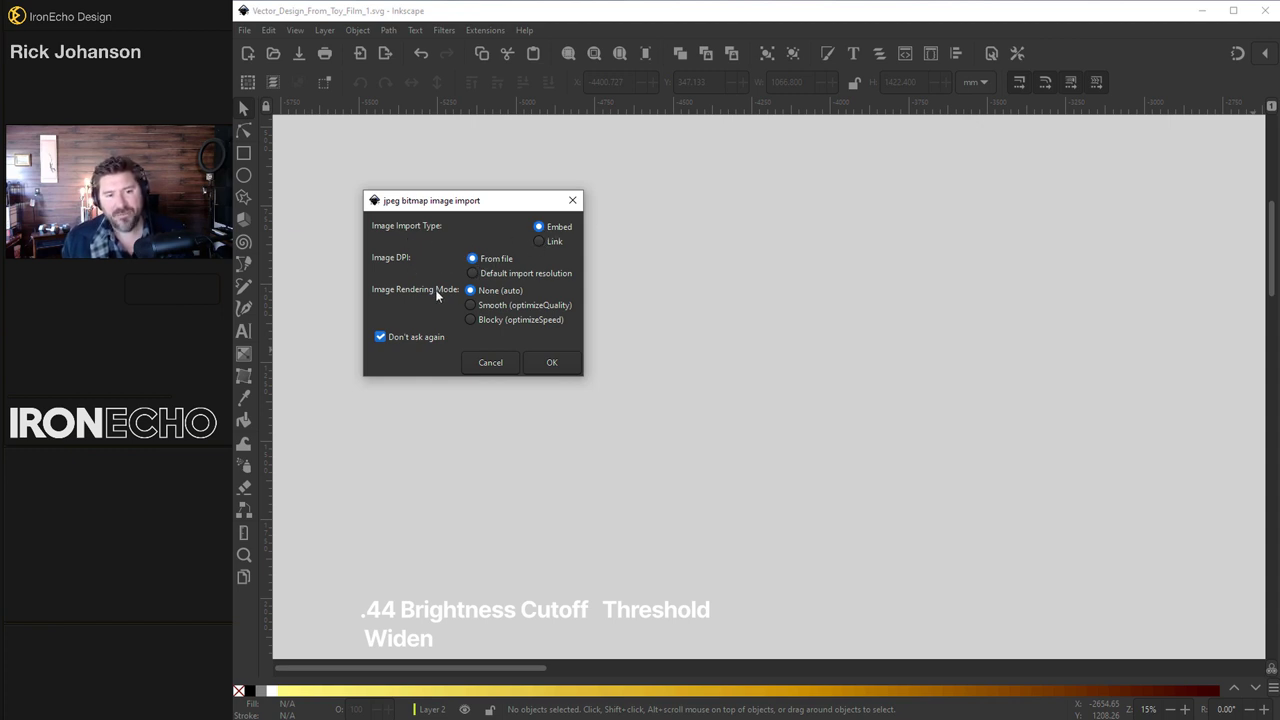
pyautogui.click(543, 366)
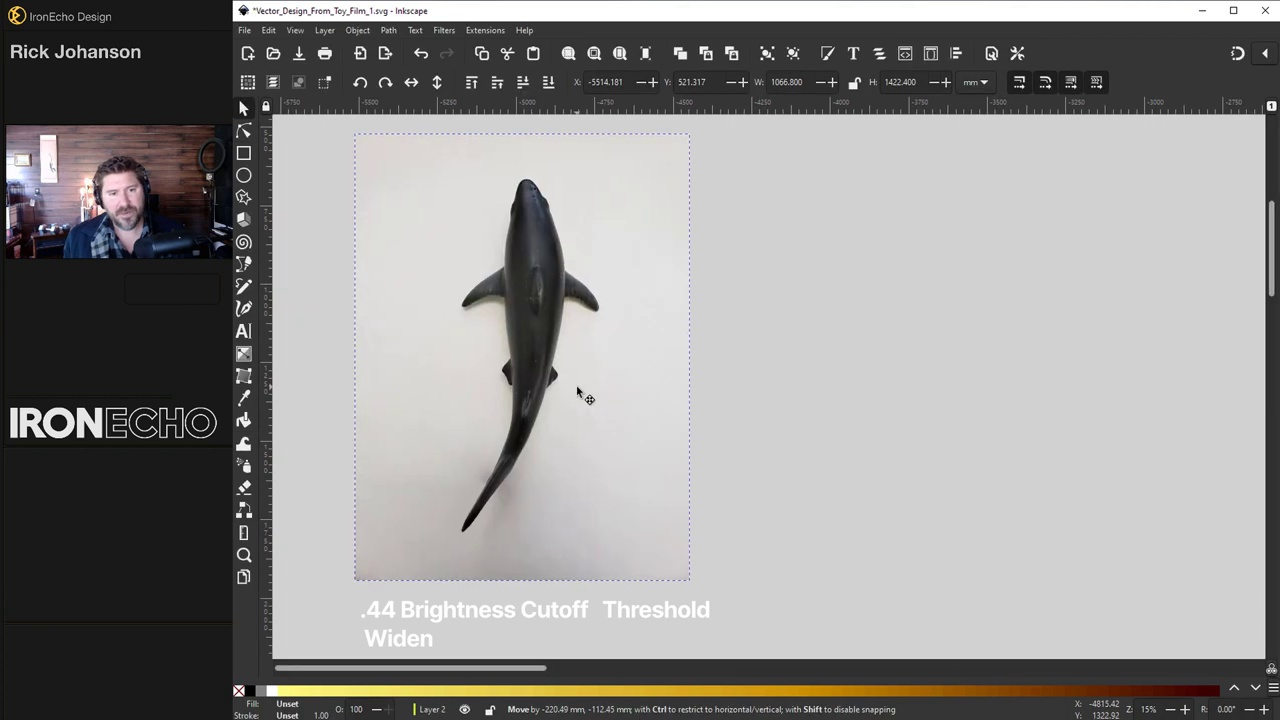
pyautogui.moveTo(677, 393); pyautogui.dragTo(680, 397)
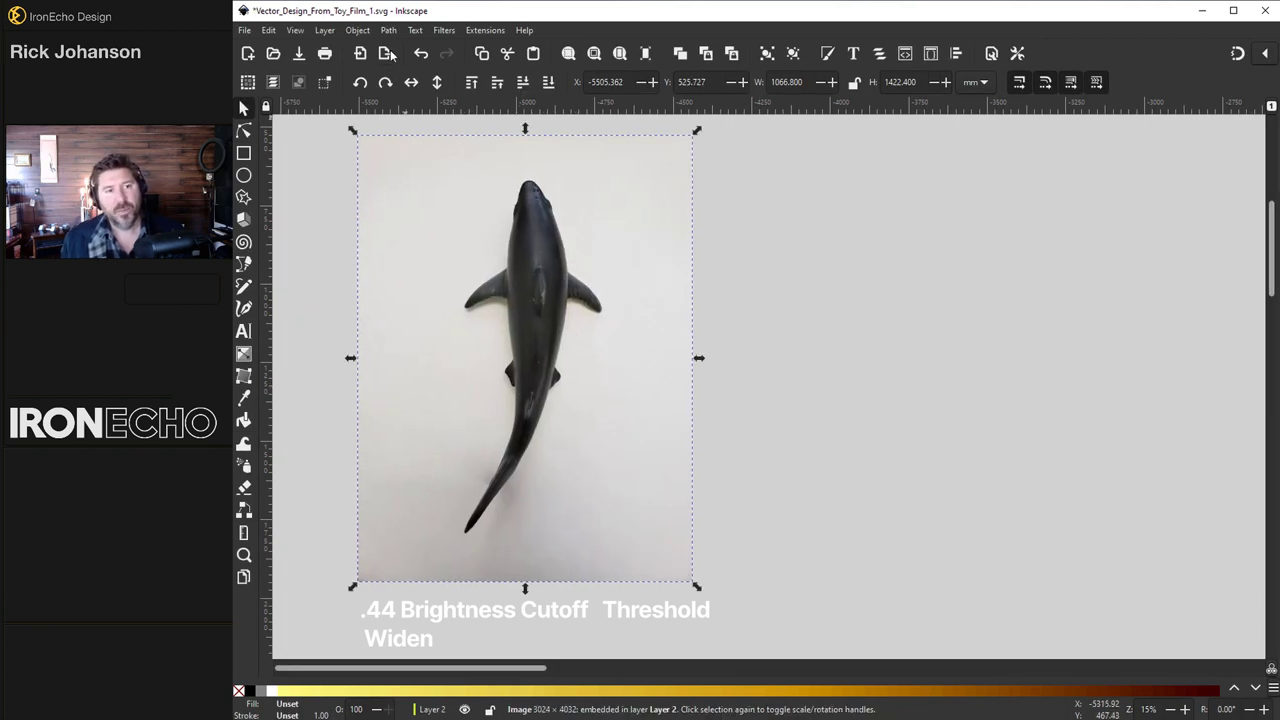
# Step: Open Trace Bitmap with a Brightness cutoff of 0.440 to preview the black silhouette
pyautogui.click(389, 30)
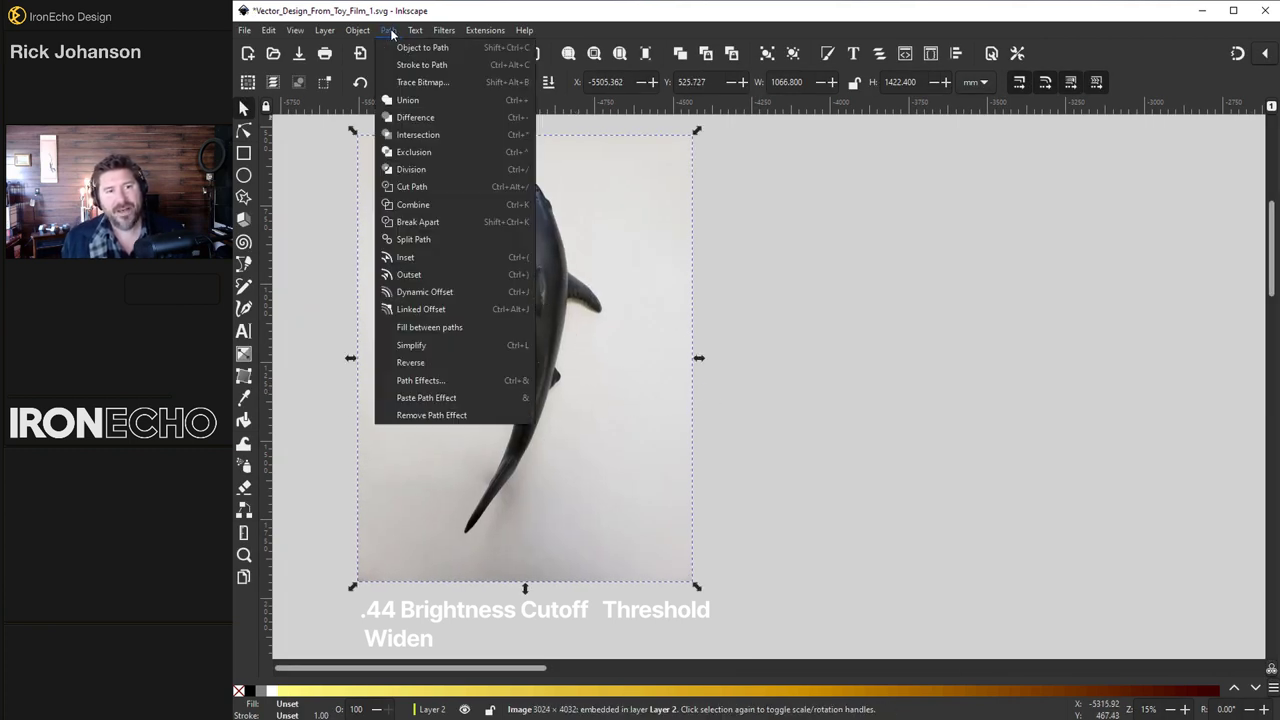
pyautogui.click(423, 85)
pyautogui.moveTo(1078, 390); pyautogui.dragTo(993, 389)
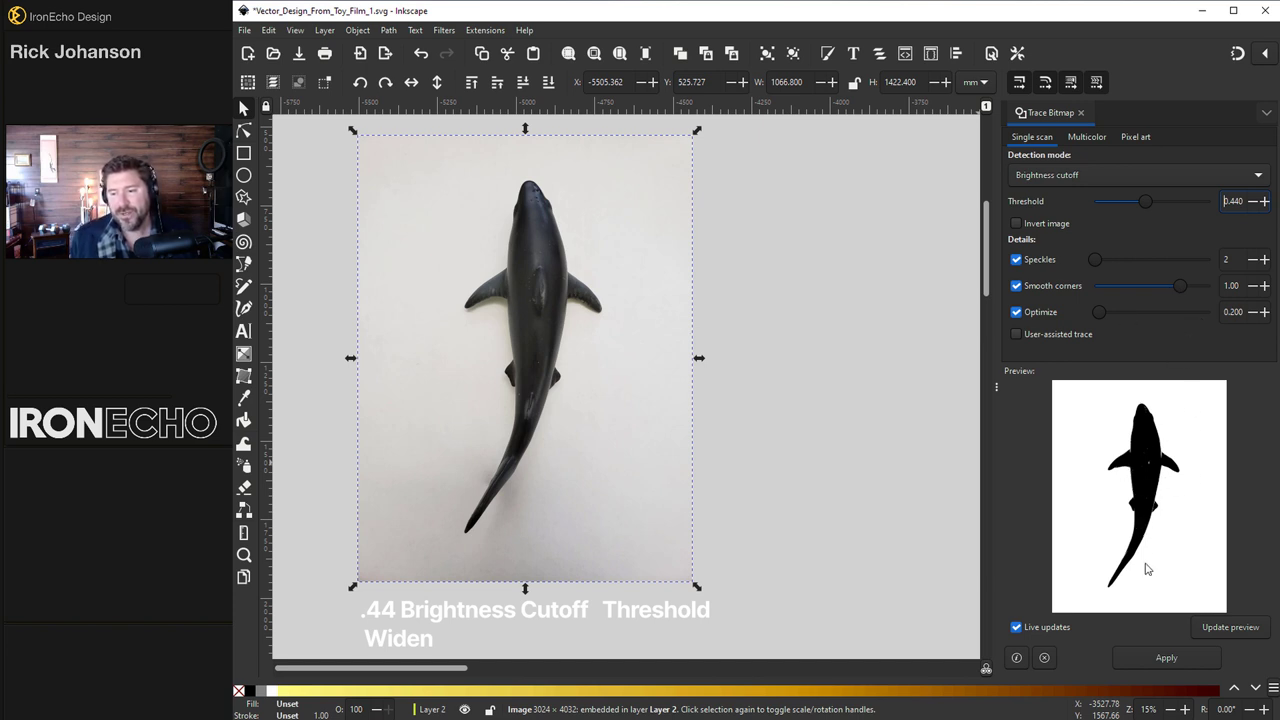
# Step: Create the traced silhouette, move it right of the photo, and widen it slightly
pyautogui.click(1166, 657)
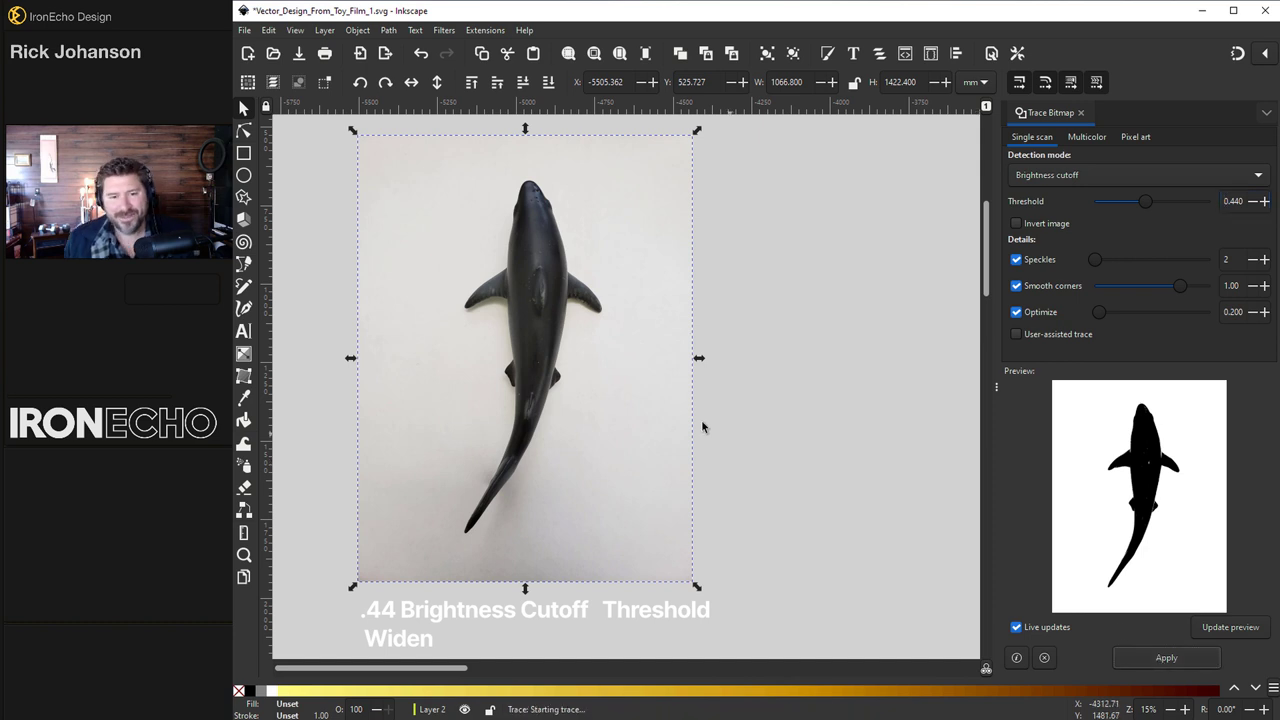
pyautogui.moveTo(598, 340)
pyautogui.mouseDown()
pyautogui.moveTo(840, 349)
pyautogui.moveTo(840, 338)
pyautogui.mouseUp()
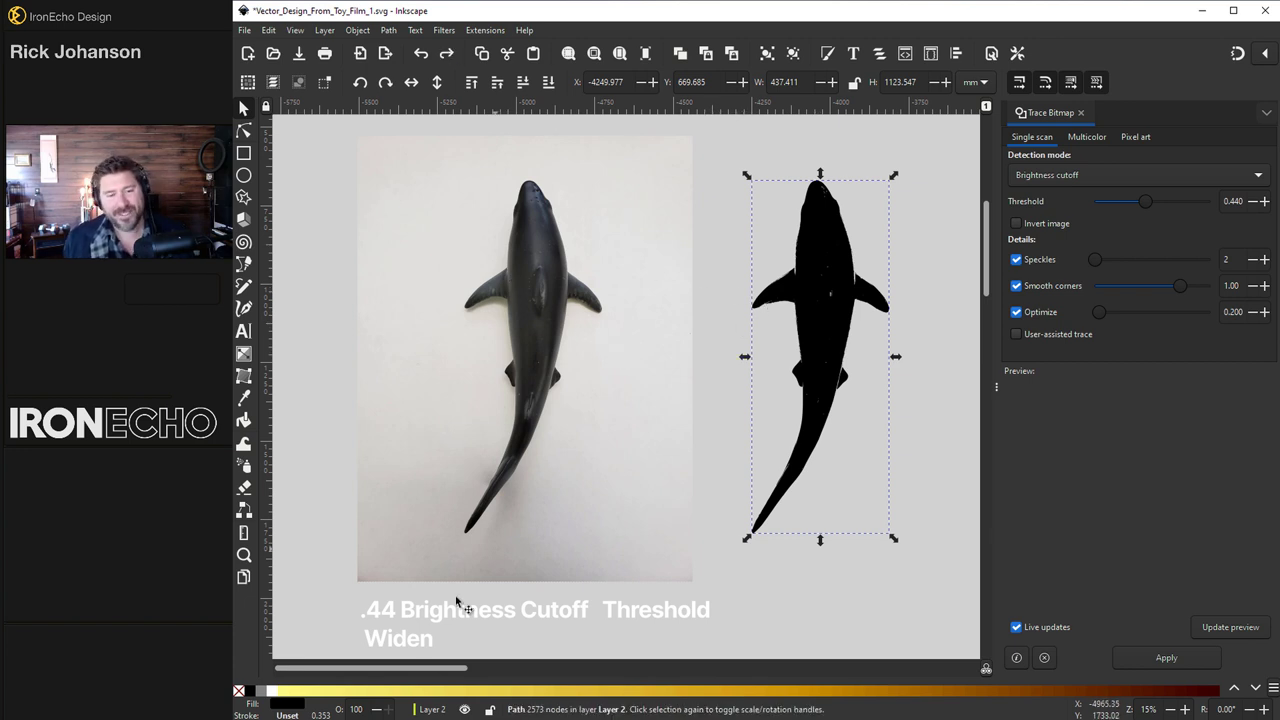
pyautogui.moveTo(744, 357); pyautogui.dragTo(736, 360)
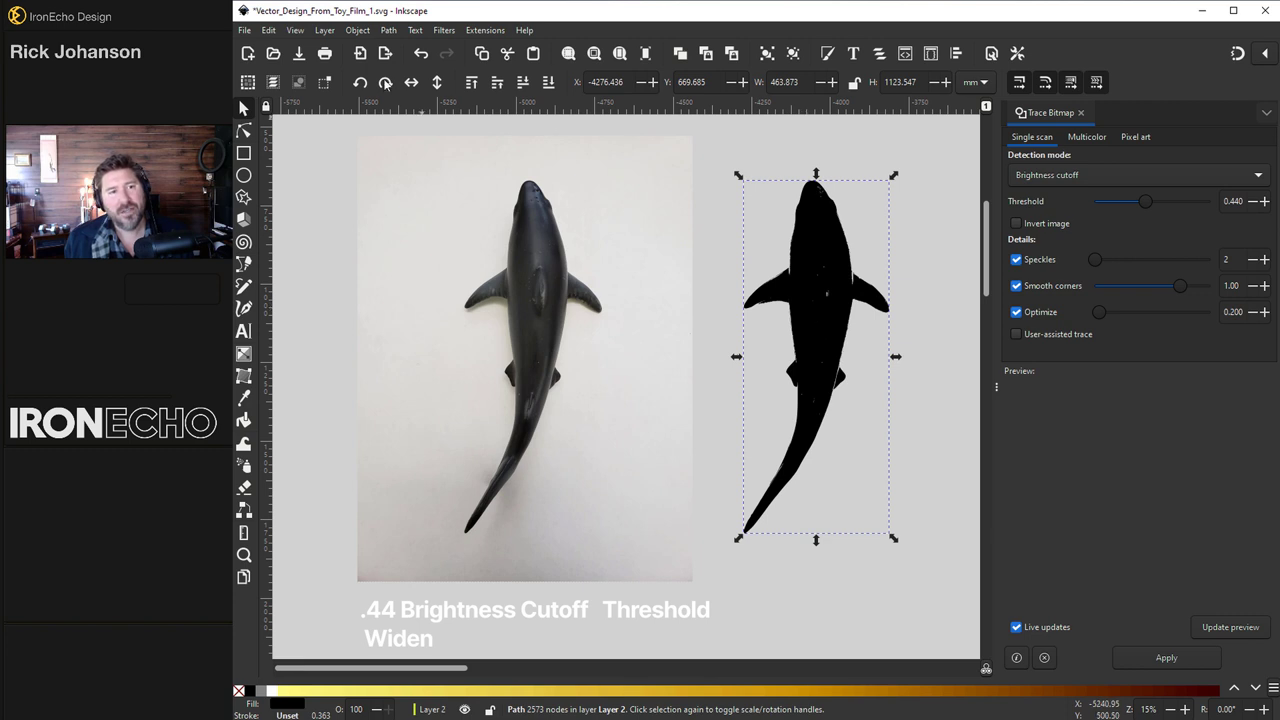
# Step: Fill the traced shark dark red through Fill and Stroke
pyautogui.click(356, 31)
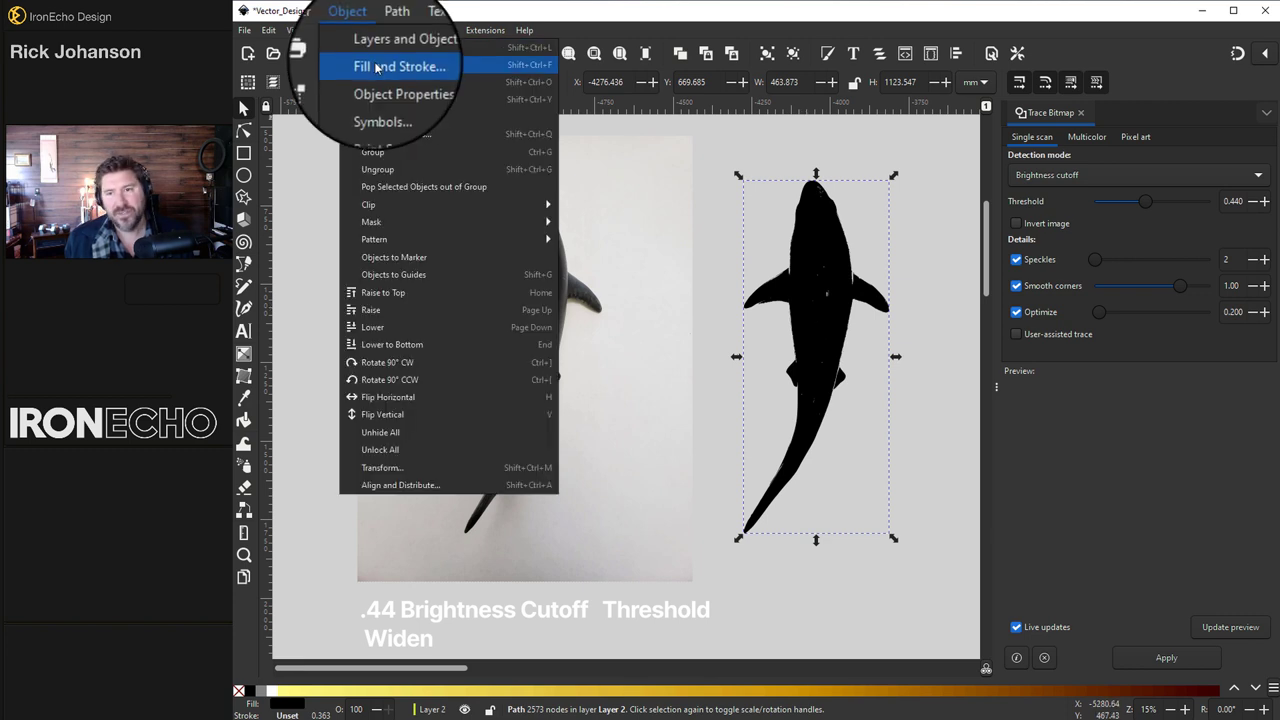
pyautogui.click(376, 68)
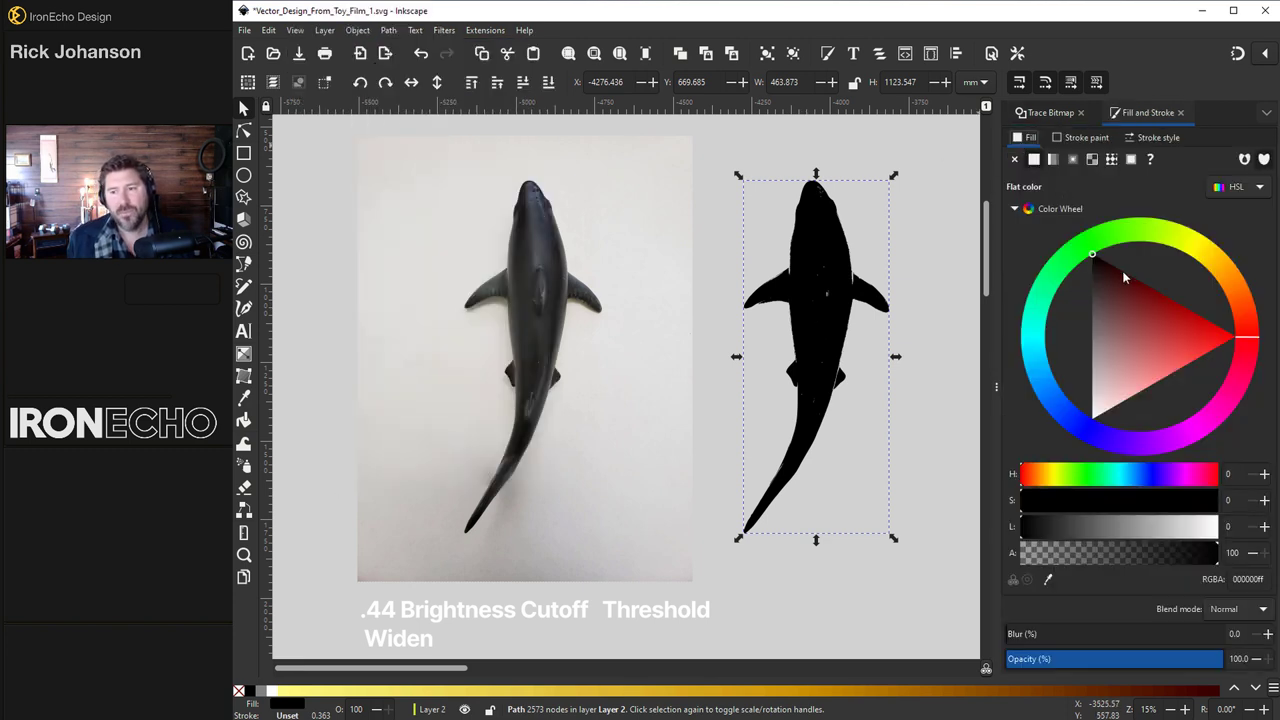
pyautogui.click(1164, 293)
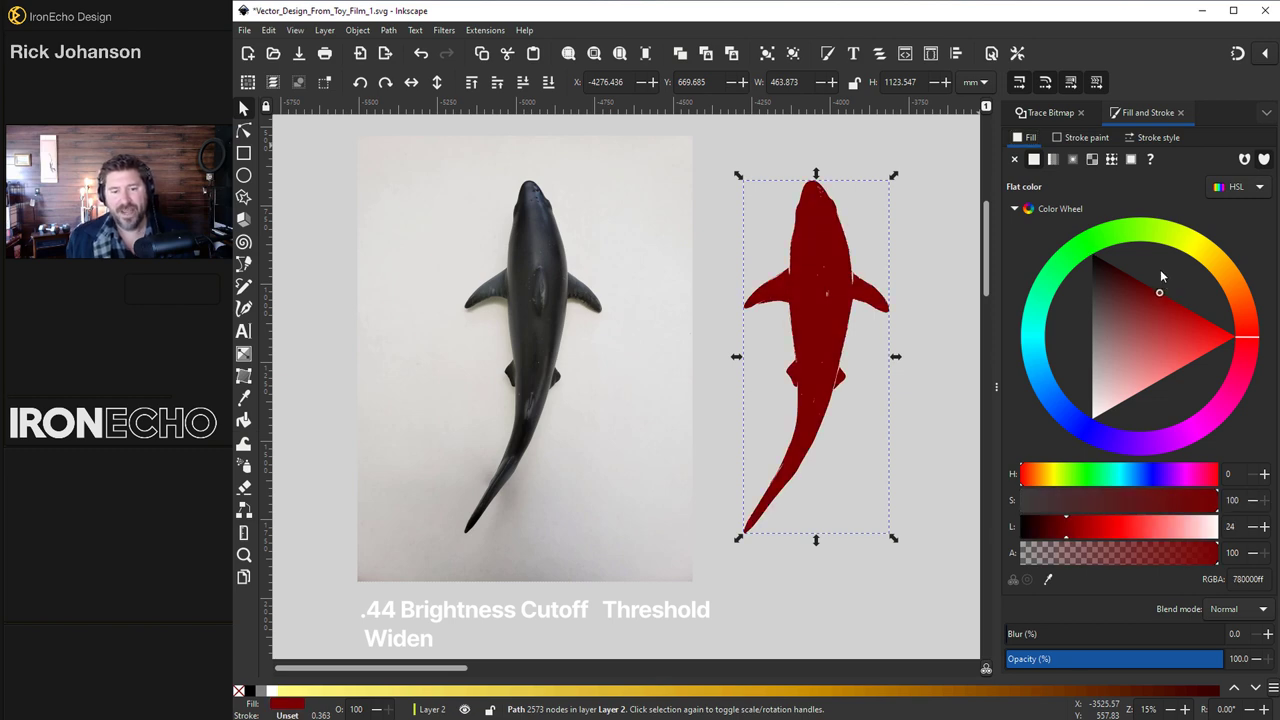
pyautogui.moveTo(426, 666); pyautogui.dragTo(586, 657)
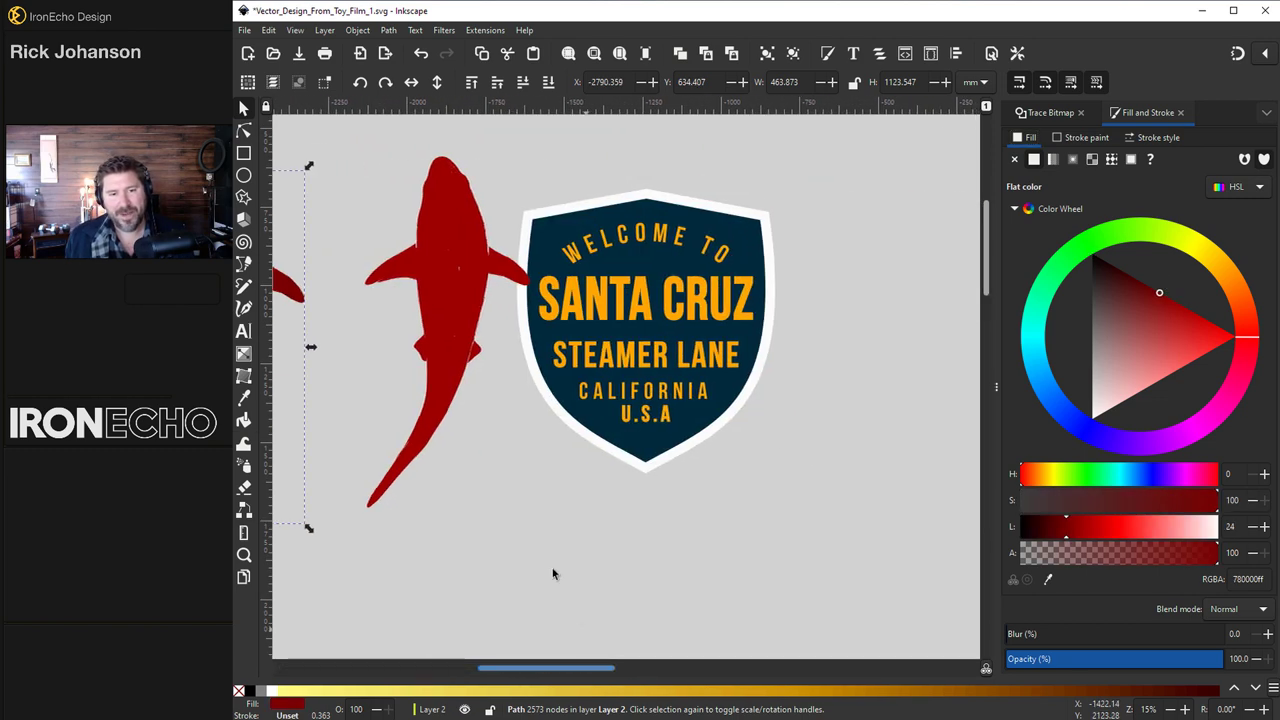
# Step: Move the red shark onto the Santa Cruz badge
pyautogui.click(446, 340)
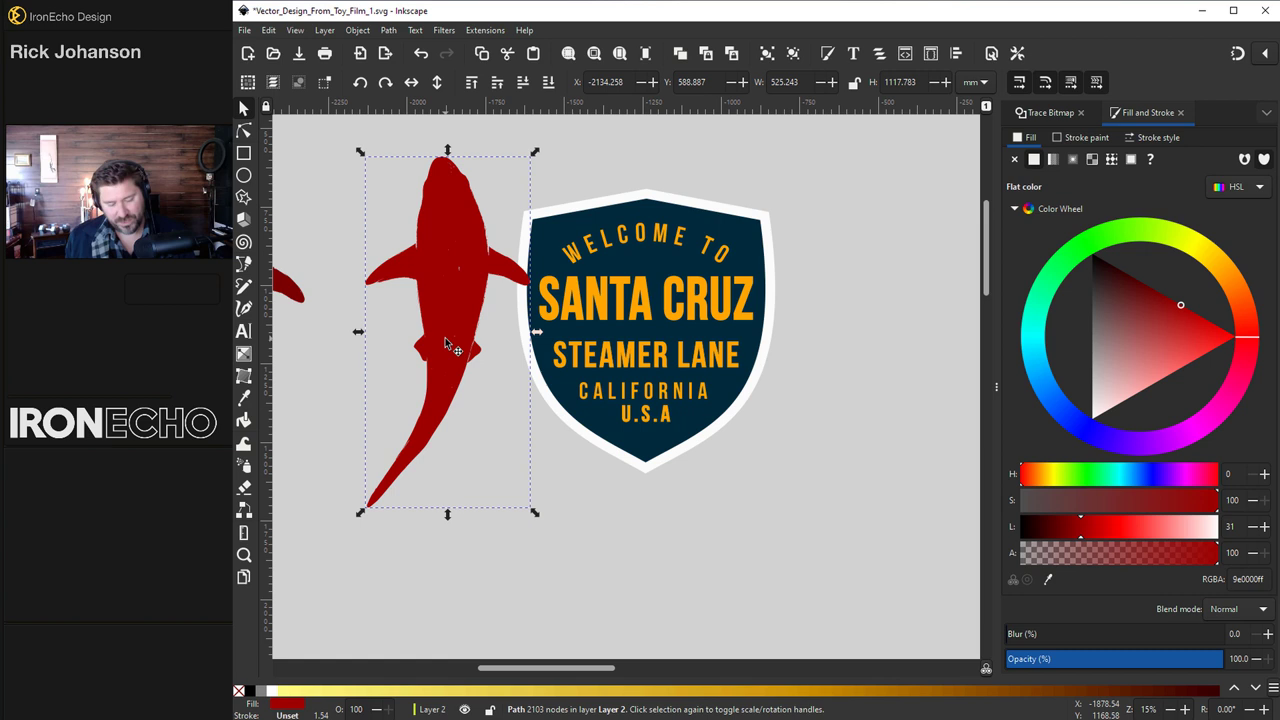
pyautogui.moveTo(445, 339); pyautogui.dragTo(645, 335)
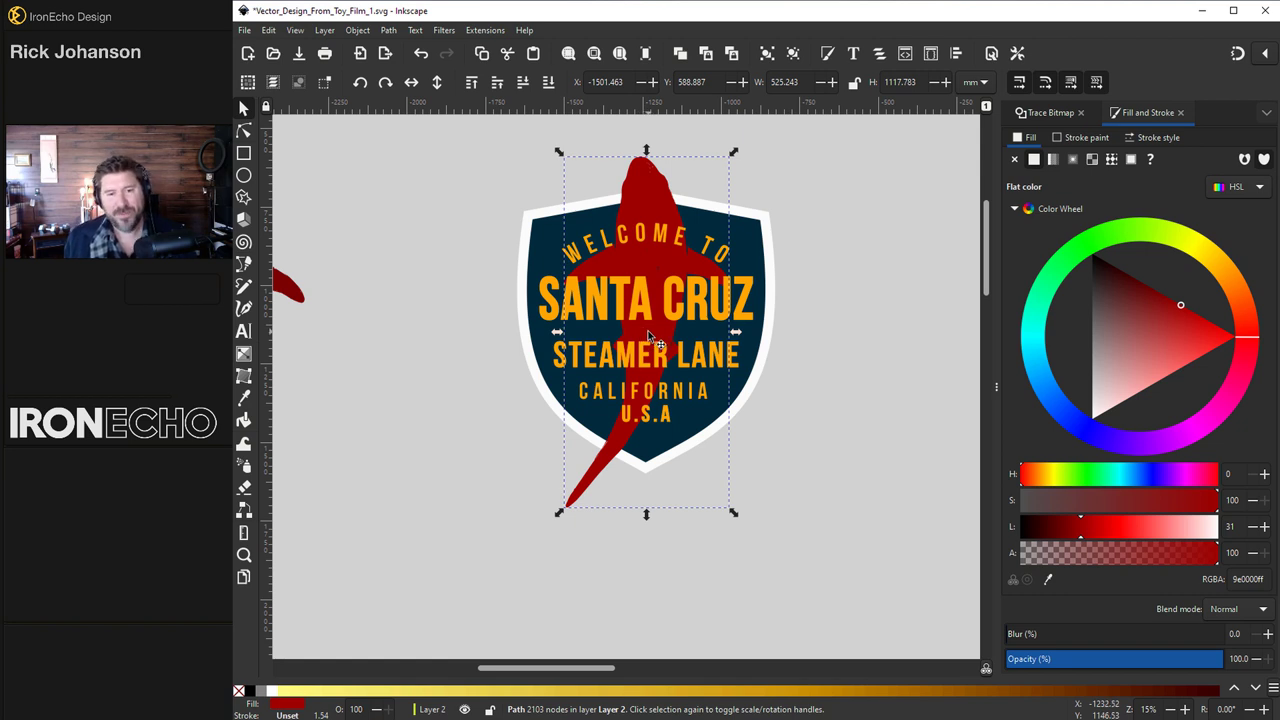
pyautogui.scroll(-10, 650, 338)
pyautogui.hscroll(-5, 542, 565)
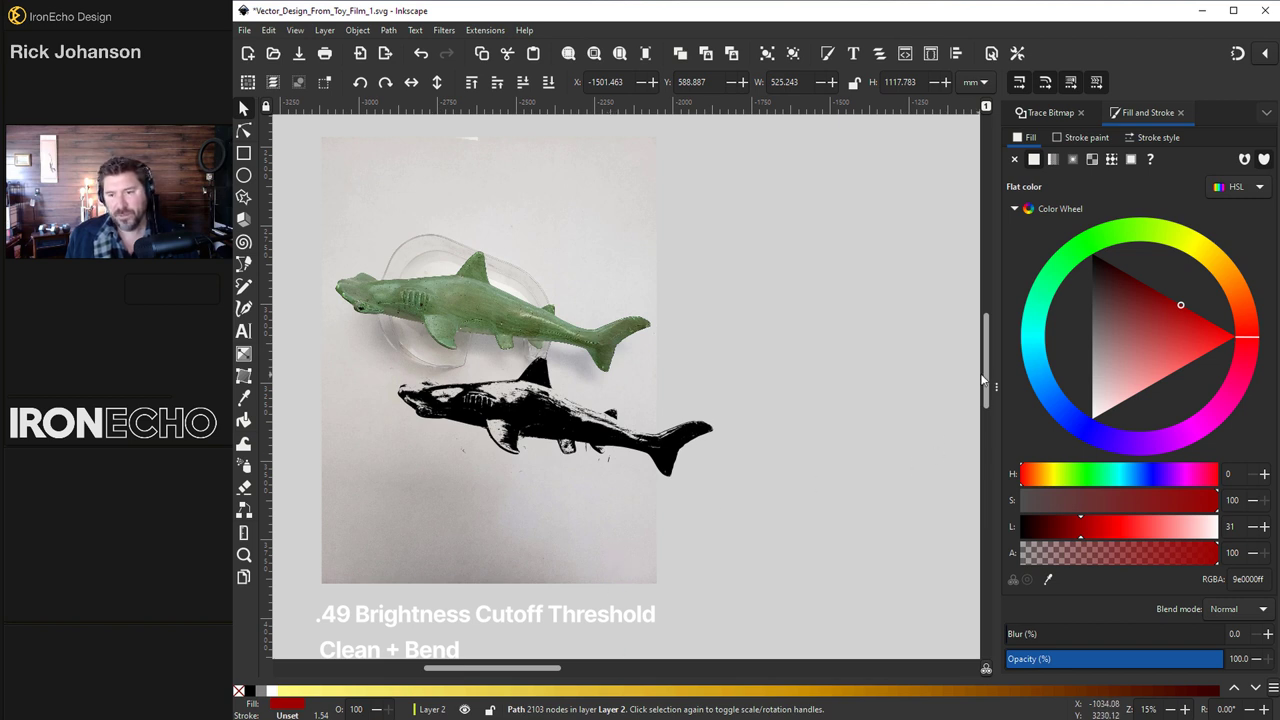
# Step: Trace the hammerhead photo at 0.494 brightness cutoff and place the new trace right of it
pyautogui.scroll(-1, 988, 379)
pyautogui.moveTo(705, 441); pyautogui.dragTo(677, 476)
pyautogui.click(449, 267)
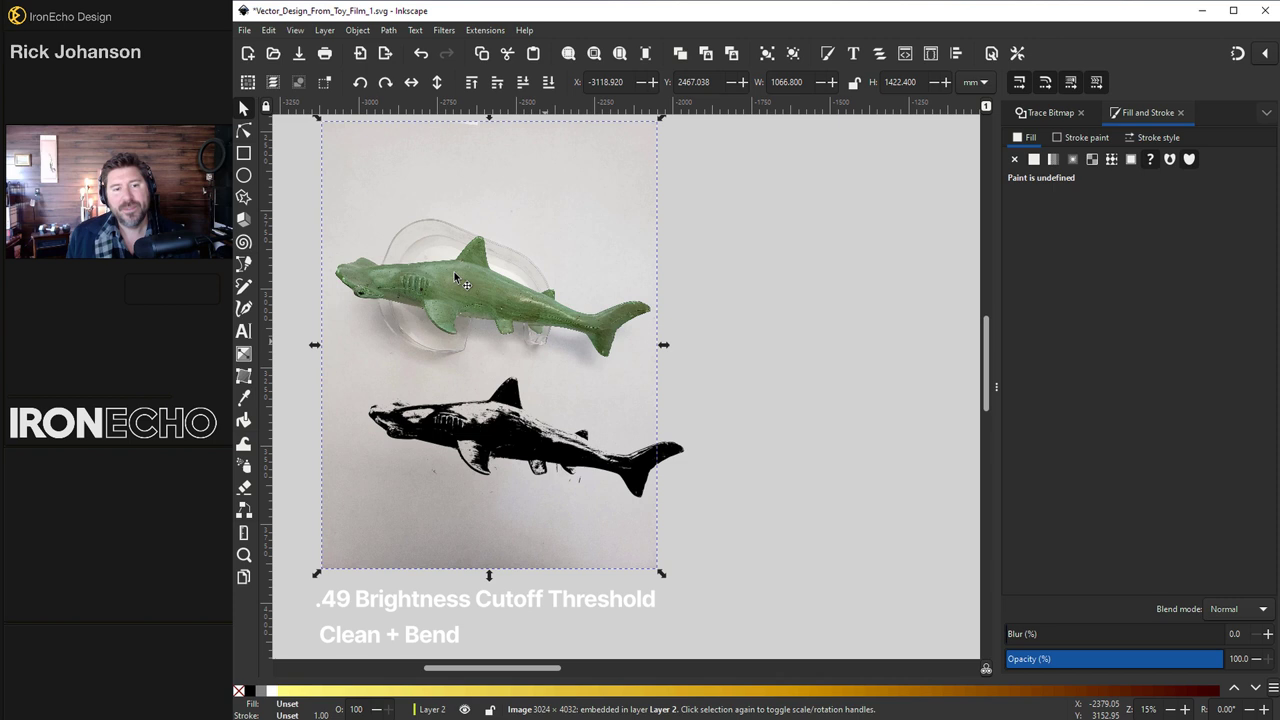
pyautogui.click(1053, 112)
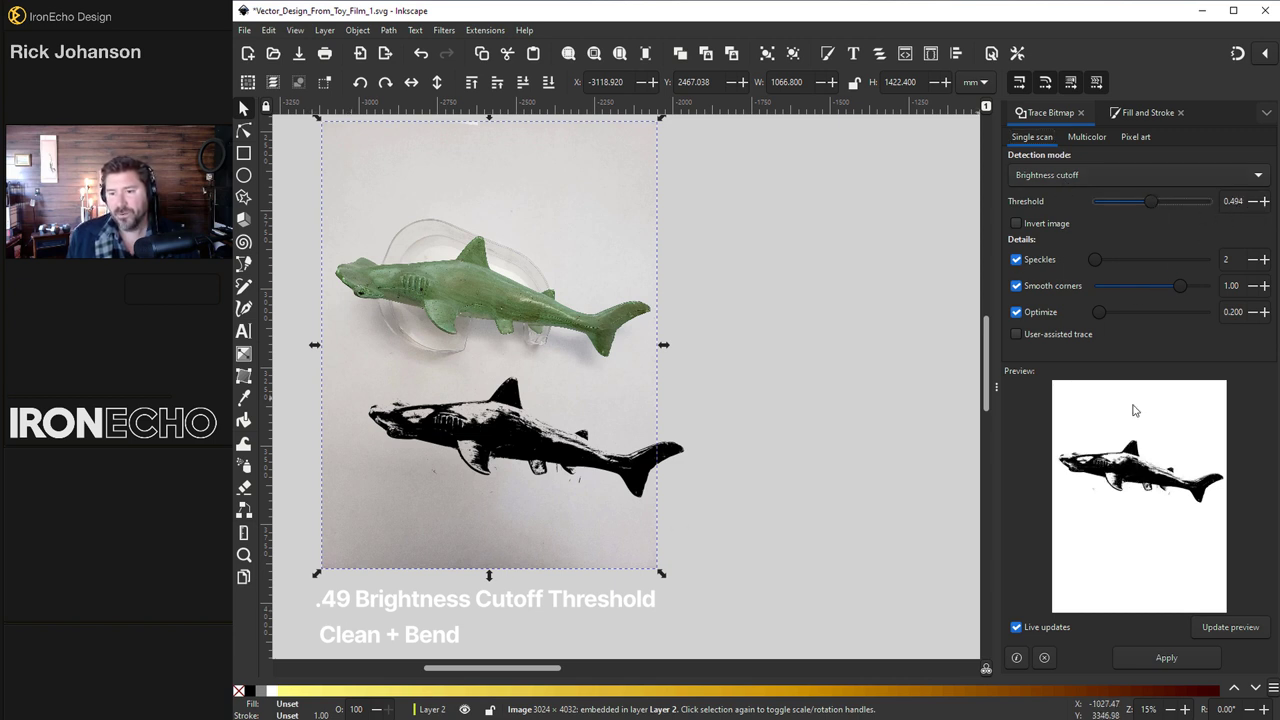
pyautogui.click(1166, 657)
pyautogui.moveTo(519, 287); pyautogui.dragTo(789, 288)
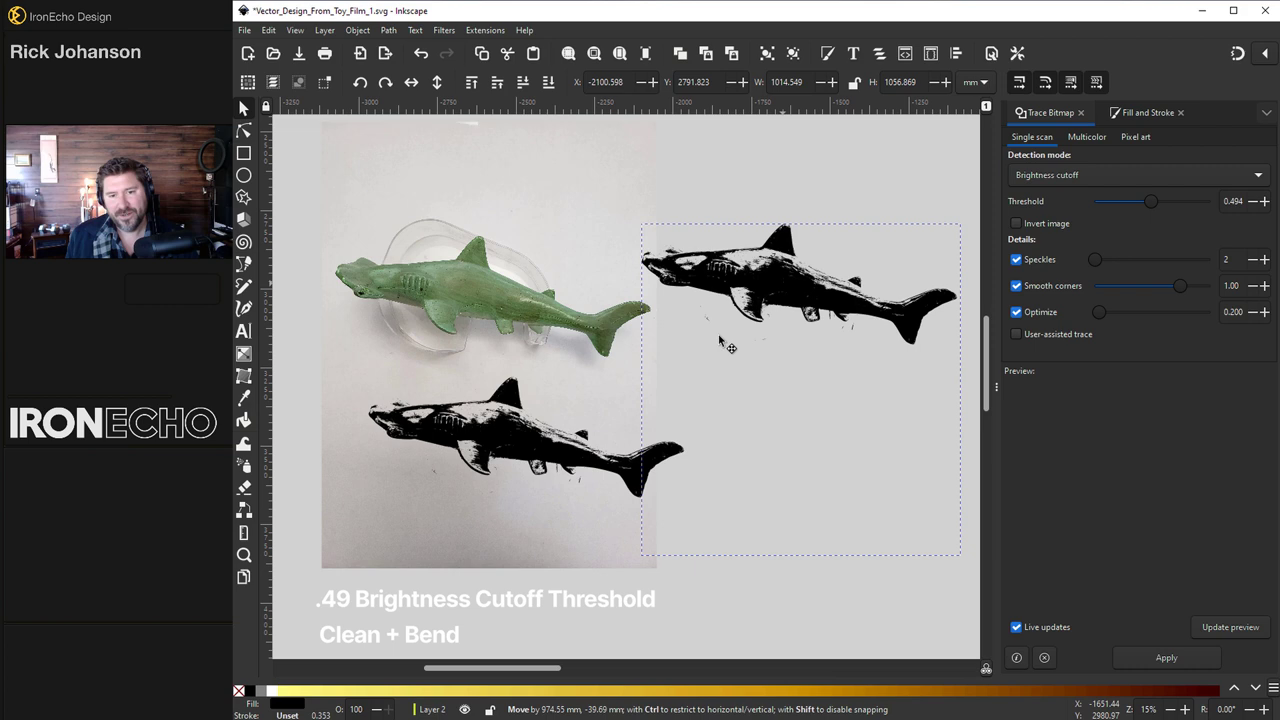
# Step: Delete the stray speckle nodes below the traced hammerhead silhouette
pyautogui.scroll(2, 740, 323)
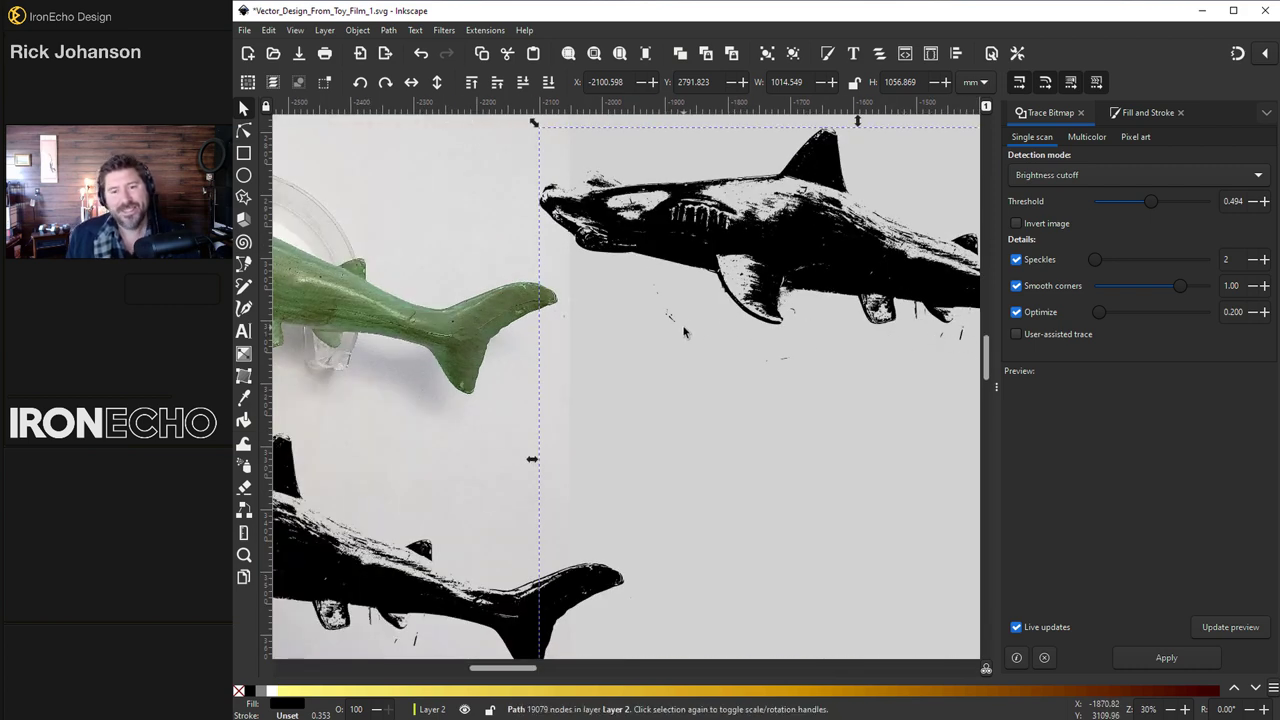
pyautogui.scroll(2, 676, 328)
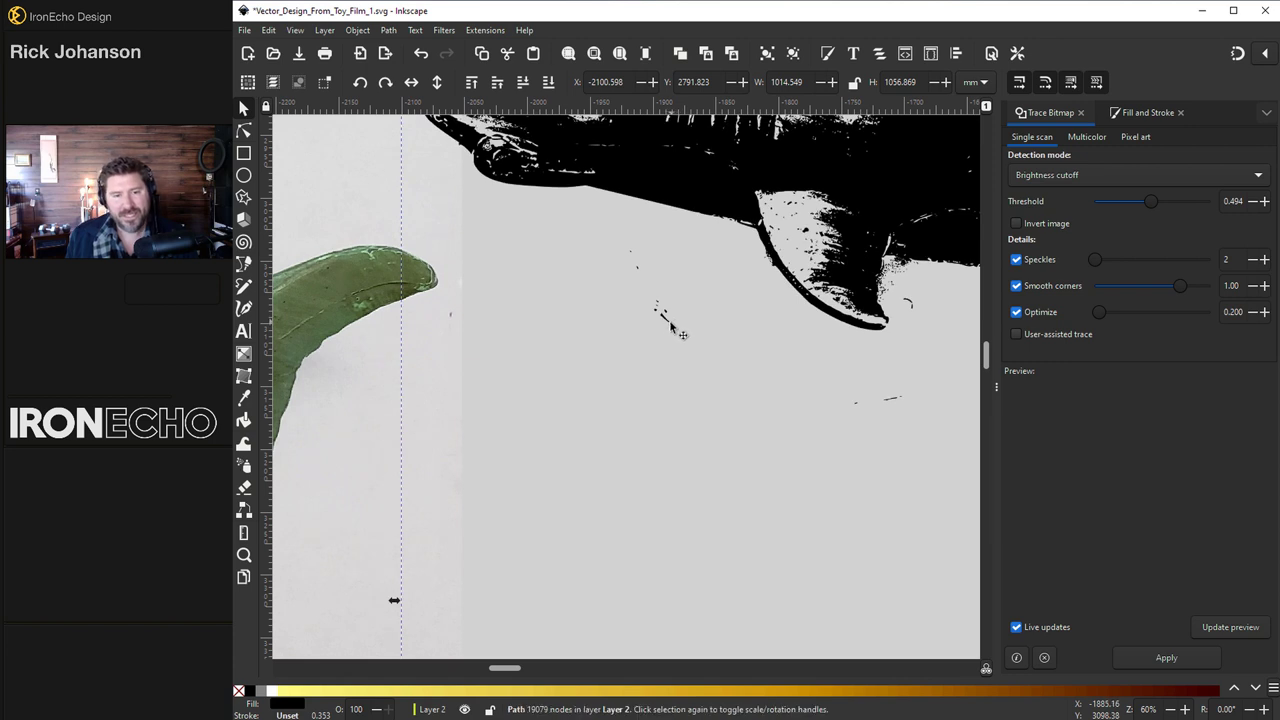
pyautogui.press('n')
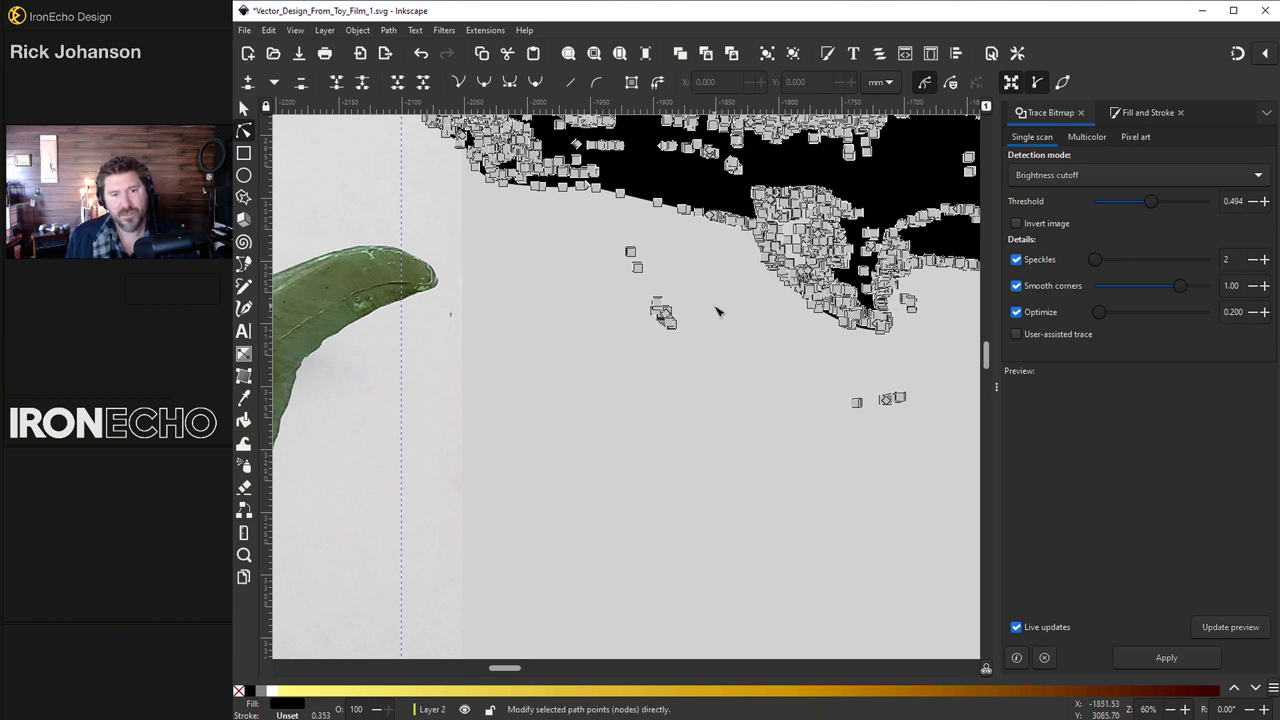
pyautogui.moveTo(597, 231); pyautogui.dragTo(707, 364)
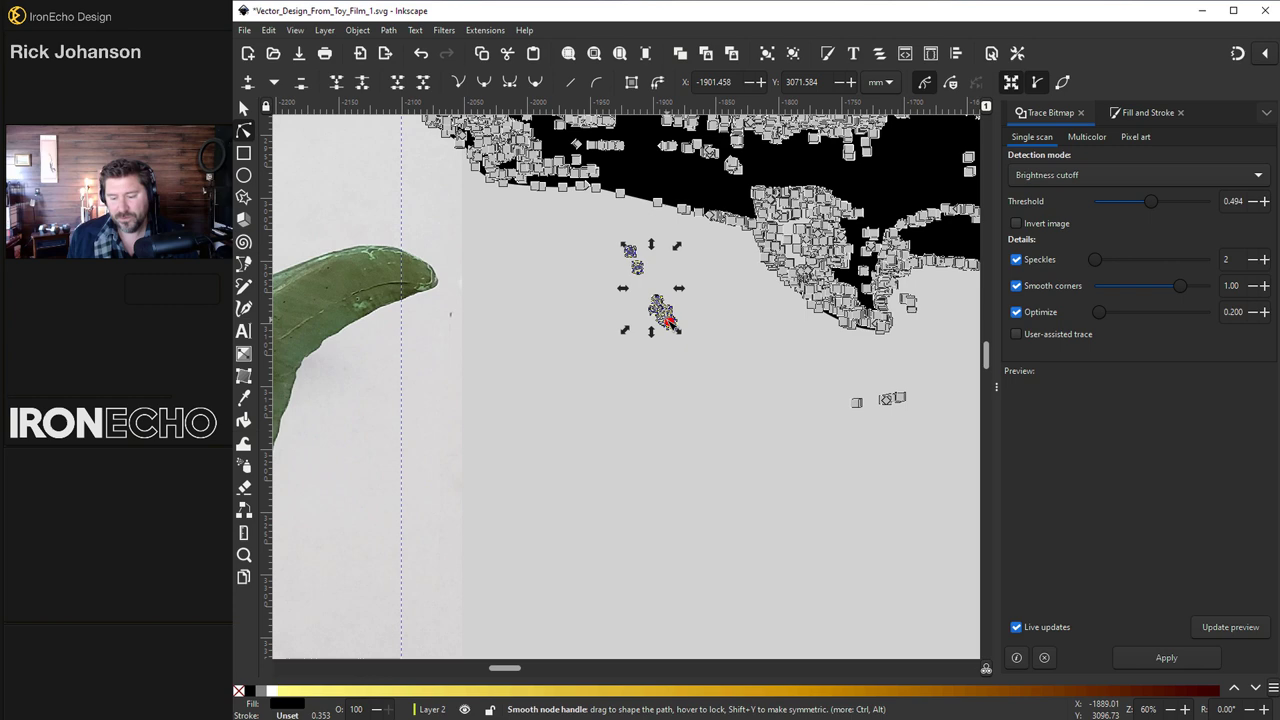
pyautogui.press('Delete')
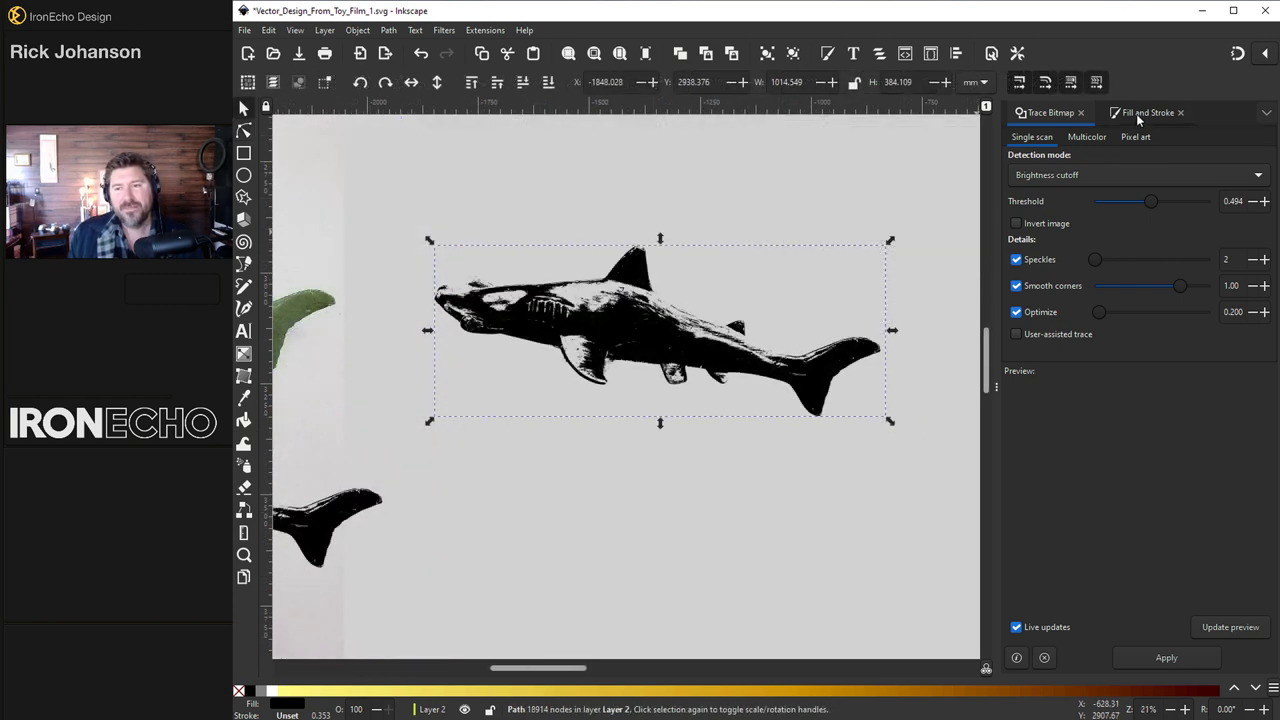
# Step: Fill the traced shark with a dark blue by choosing a blue hue and lowering lightness
pyautogui.click(1148, 112)
pyautogui.click(1042, 384)
pyautogui.click(1131, 383)
pyautogui.click(1156, 407)
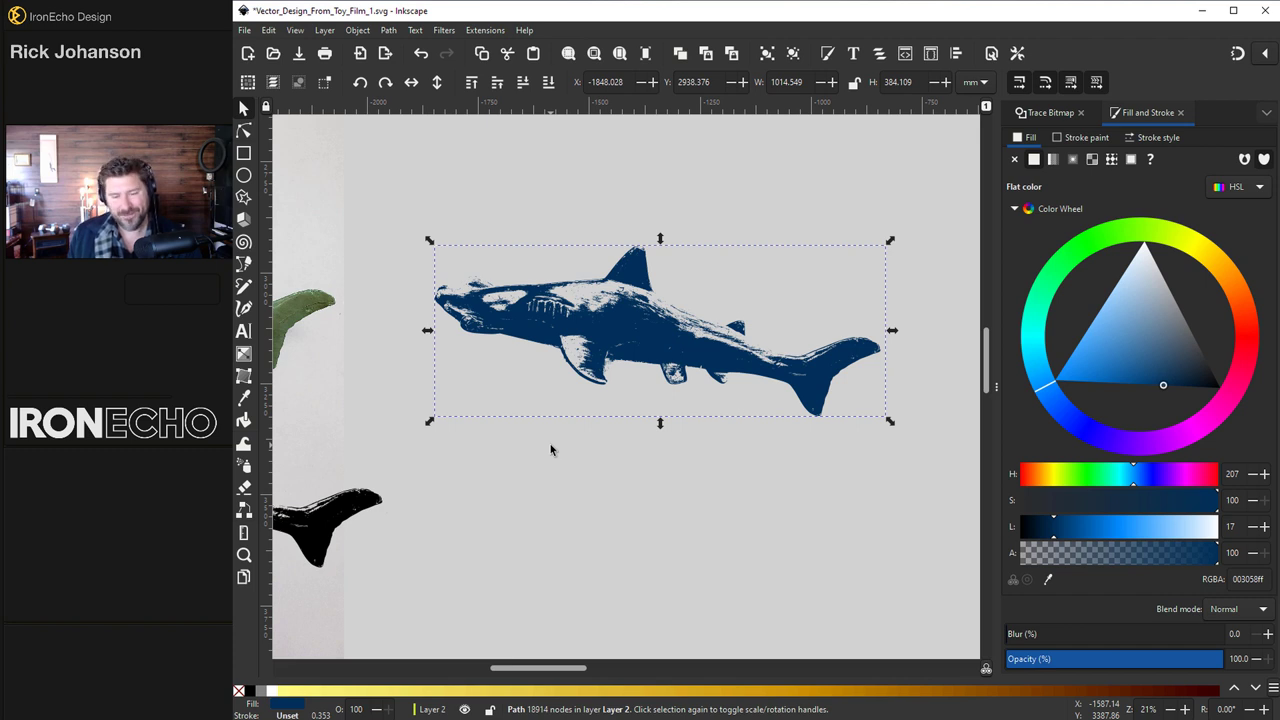
# Step: Add a Bend path effect to the shark
pyautogui.click(388, 30)
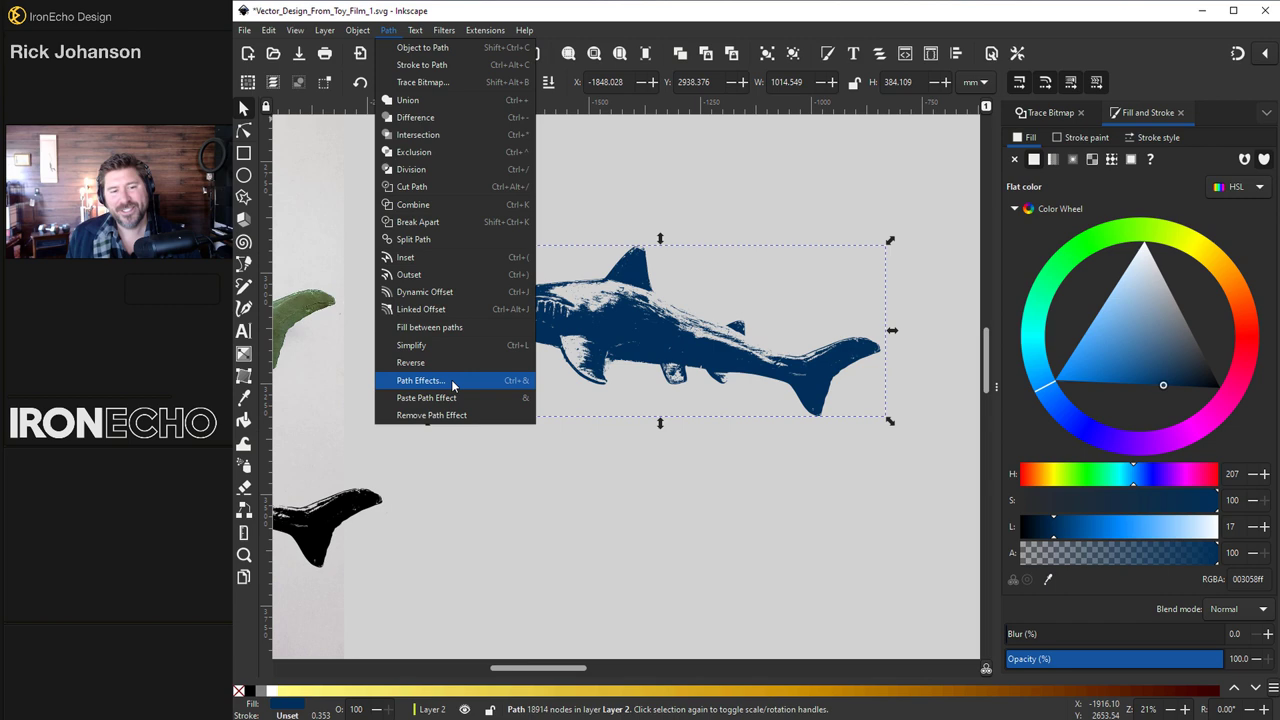
pyautogui.click(420, 380)
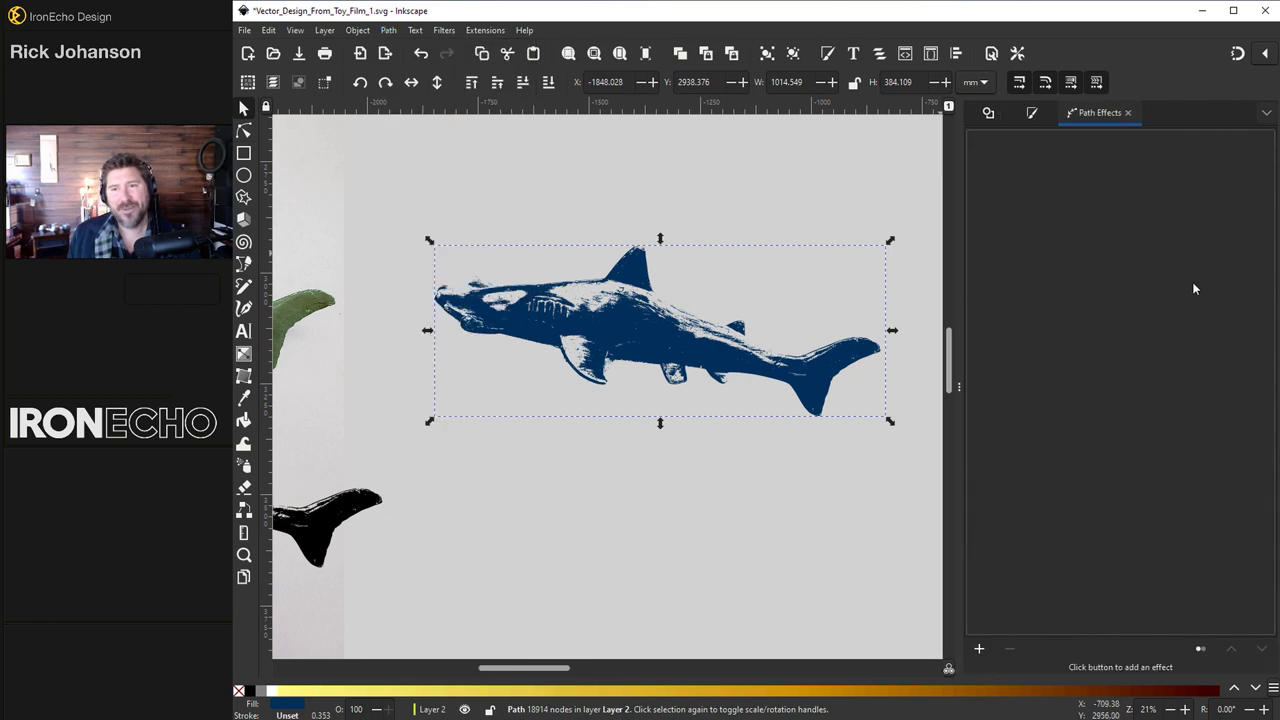
pyautogui.click(981, 649)
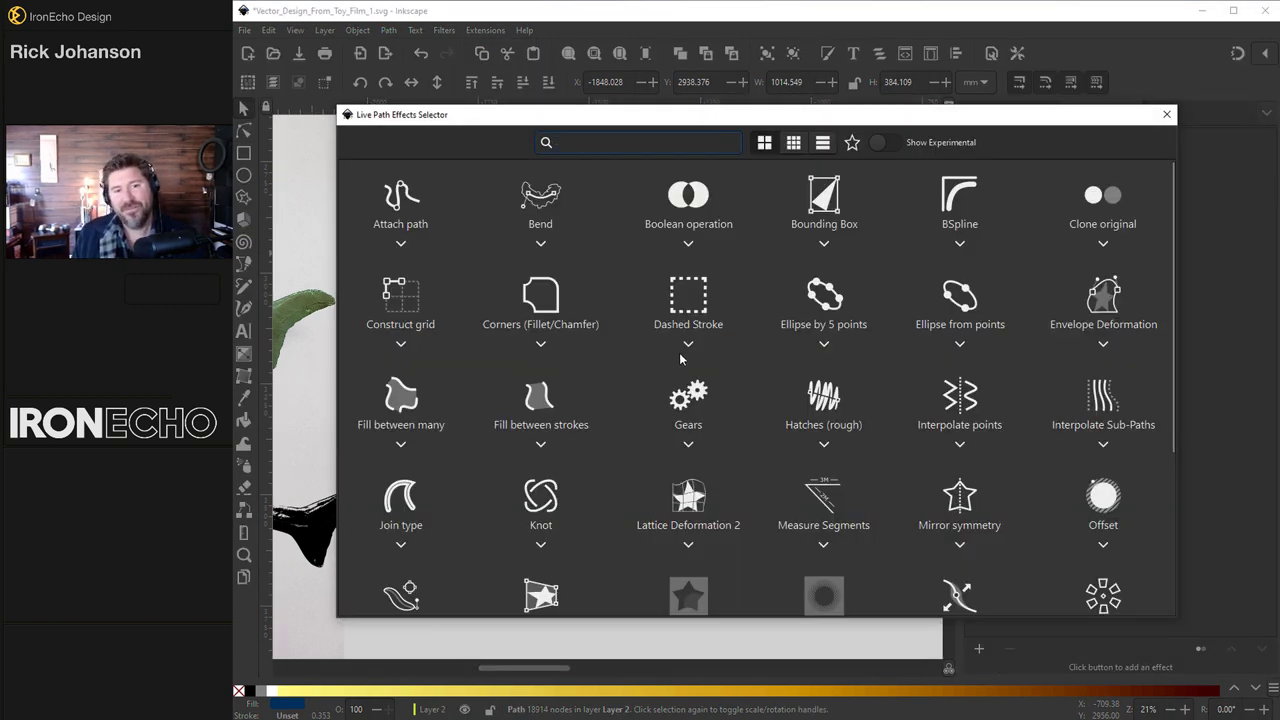
pyautogui.doubleClick(541, 200)
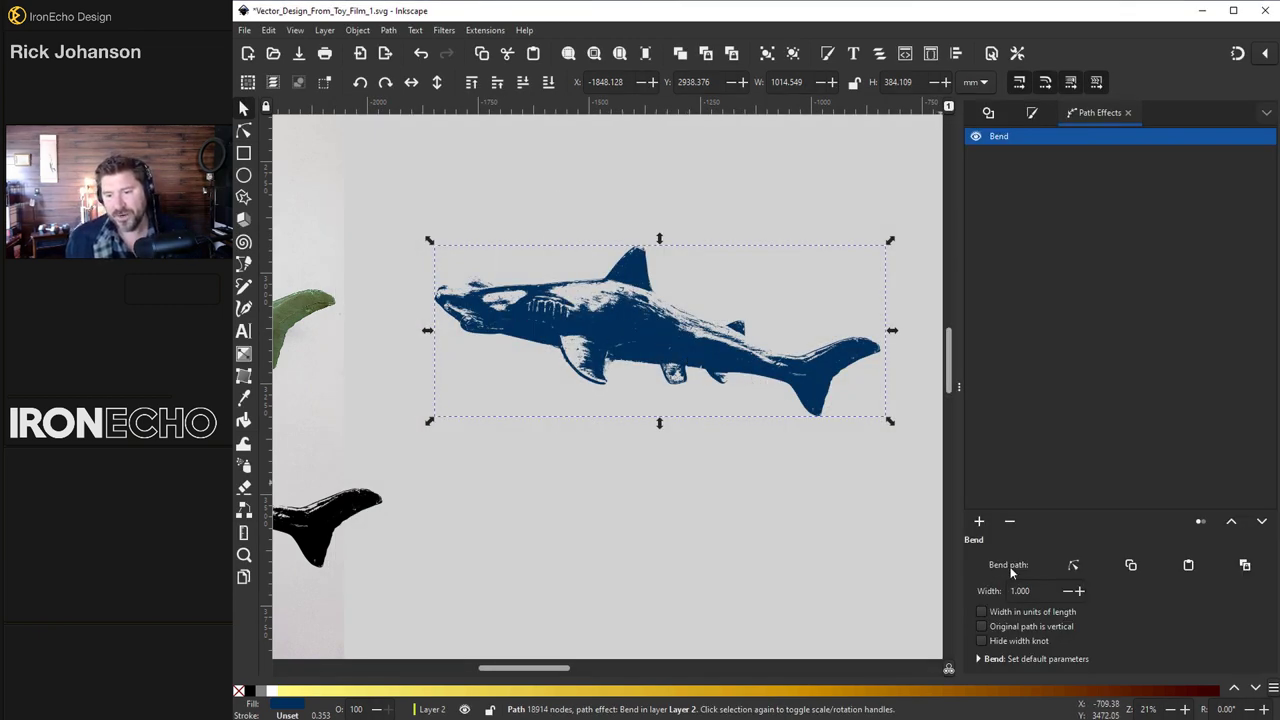
# Step: Curve the blue shark gently by dragging the Bend path and raising its right end node
pyautogui.click(1086, 568)
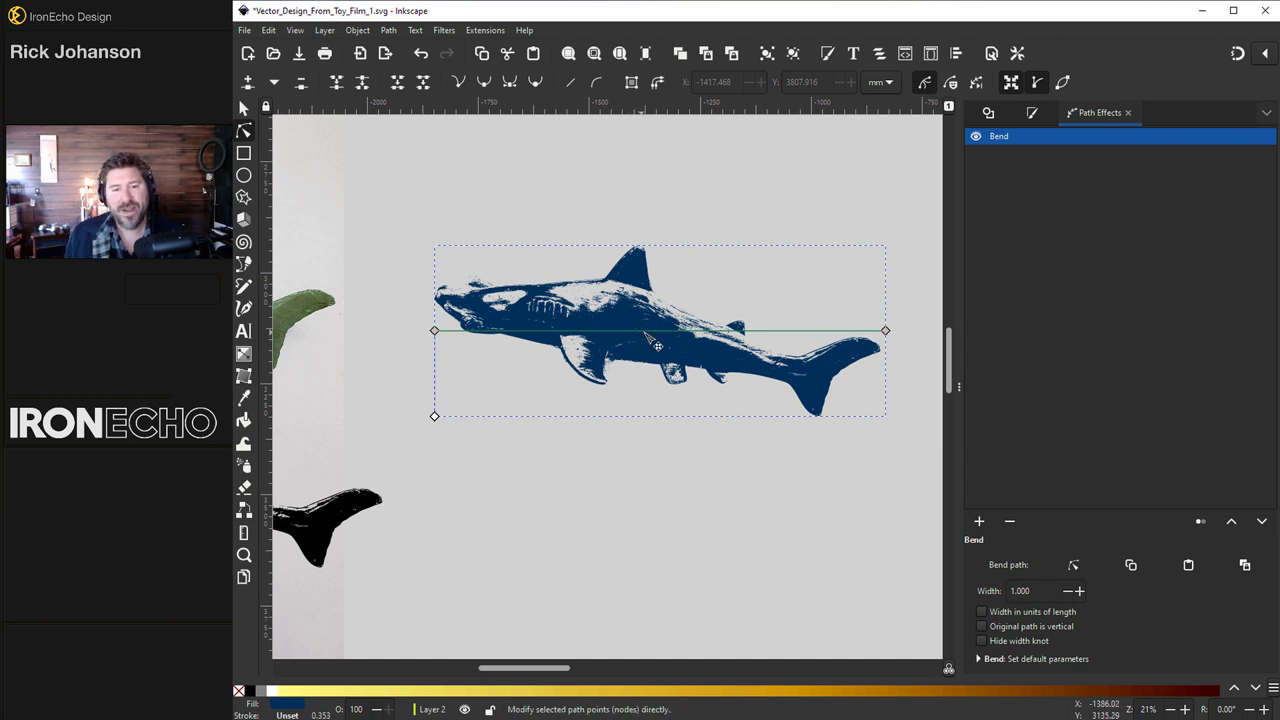
pyautogui.moveTo(661, 345); pyautogui.dragTo(663, 328)
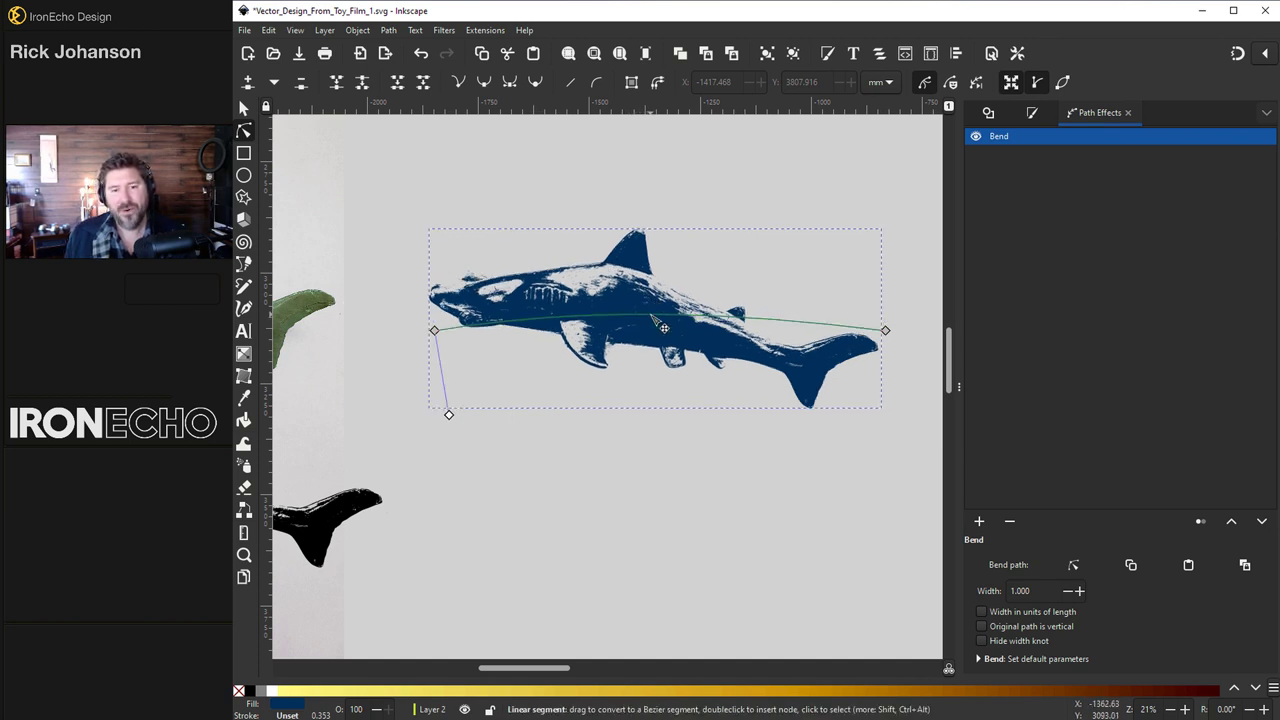
pyautogui.click(758, 331)
pyautogui.click(742, 317)
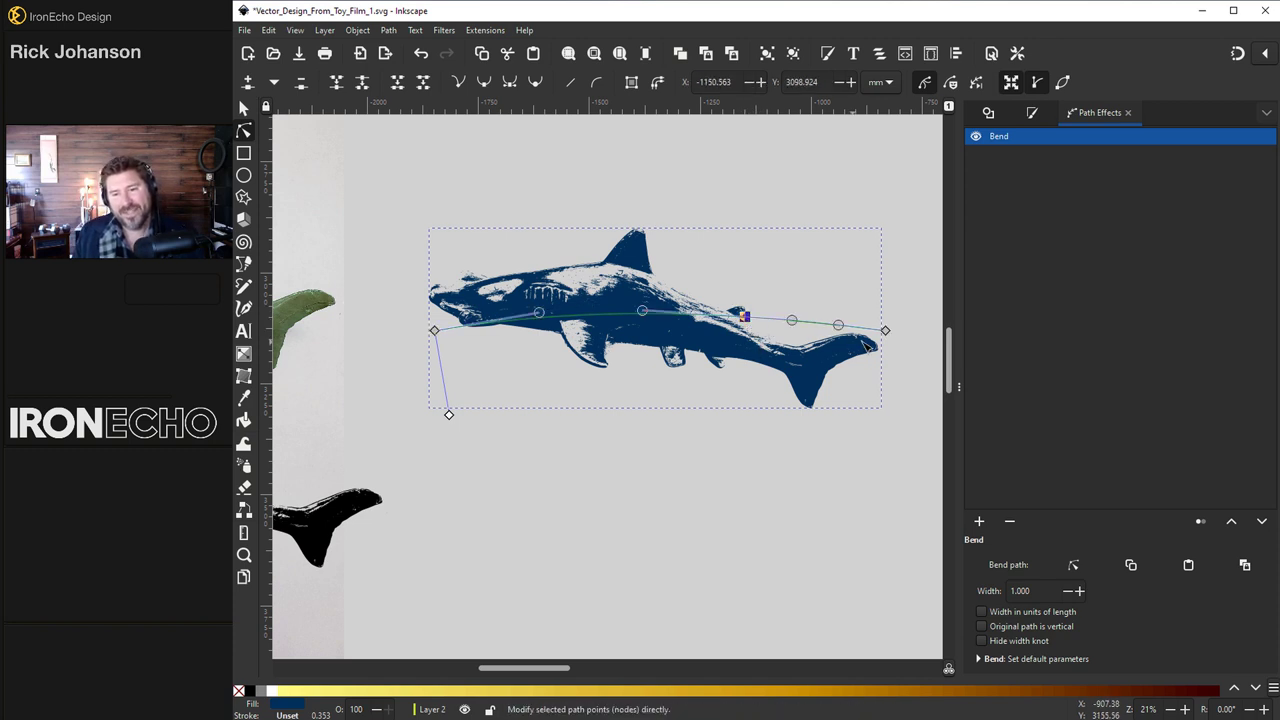
pyautogui.moveTo(886, 333)
pyautogui.mouseDown()
pyautogui.moveTo(887, 290)
pyautogui.moveTo(885, 317)
pyautogui.mouseUp()
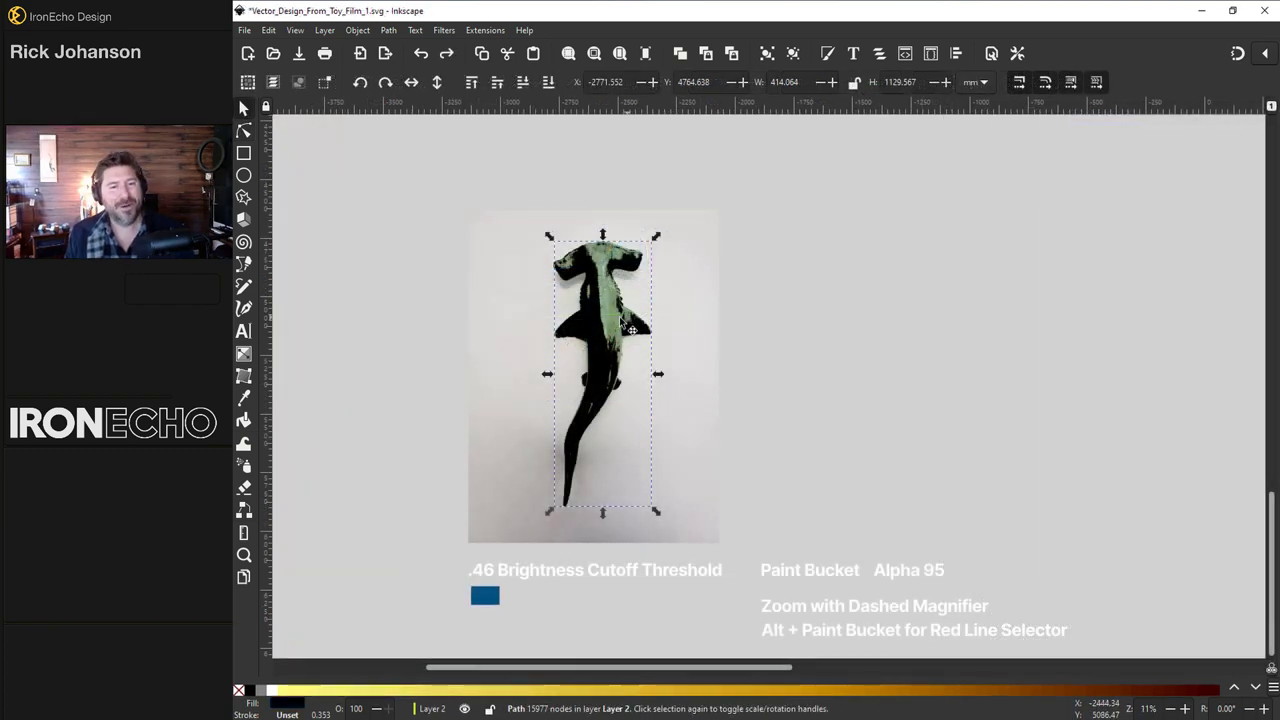
# Step: Drag the black hammerhead trace to the right of its photo, checking its nodes
pyautogui.moveTo(598, 320); pyautogui.dragTo(826, 320)
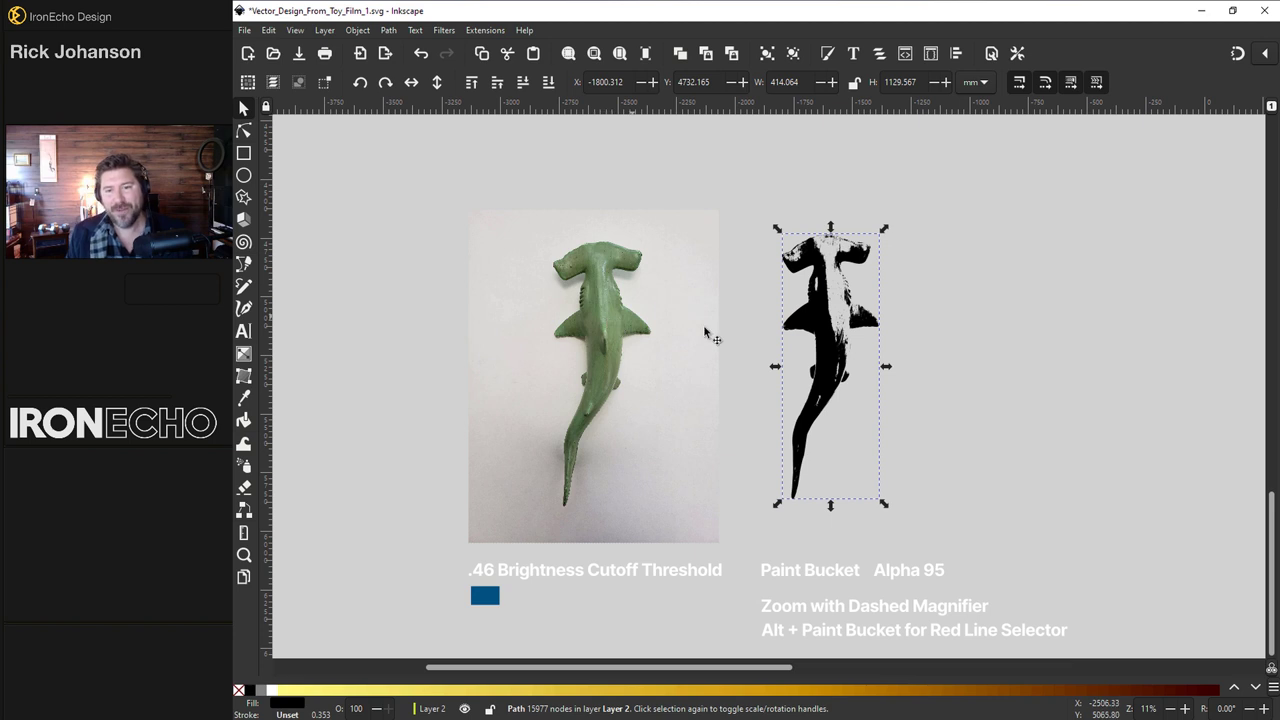
pyautogui.doubleClick(823, 313)
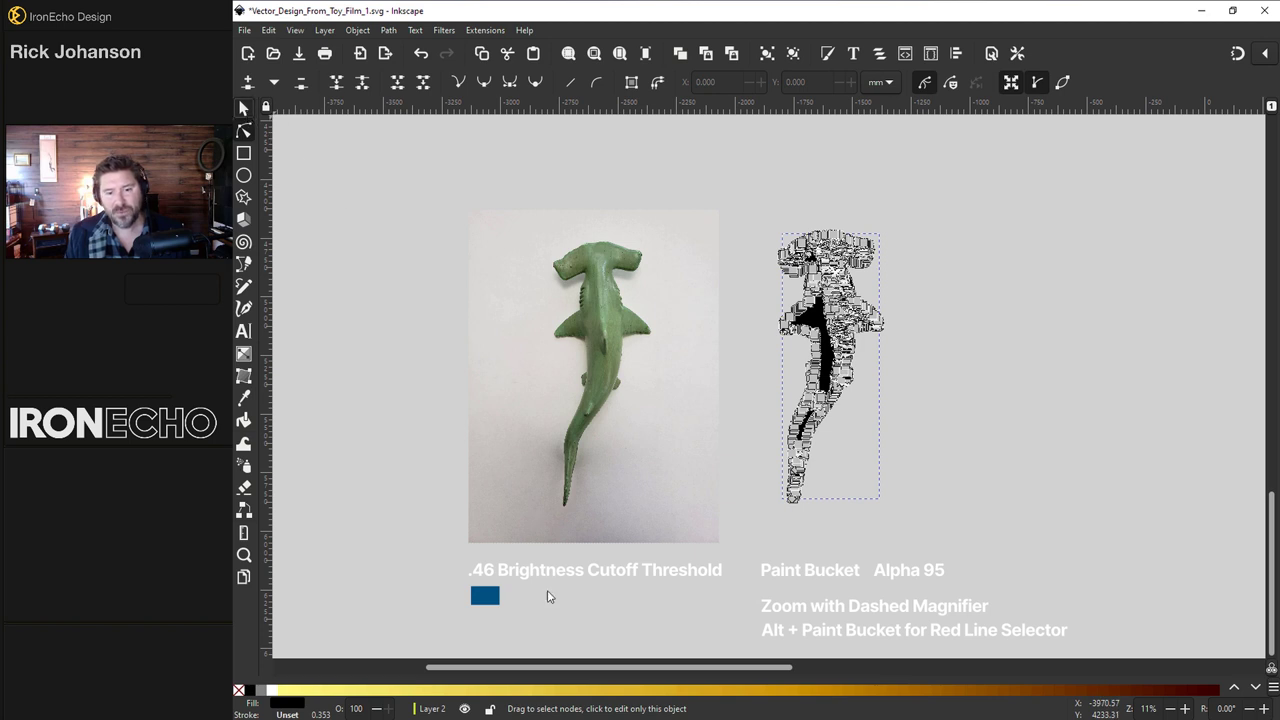
pyautogui.click(243, 108)
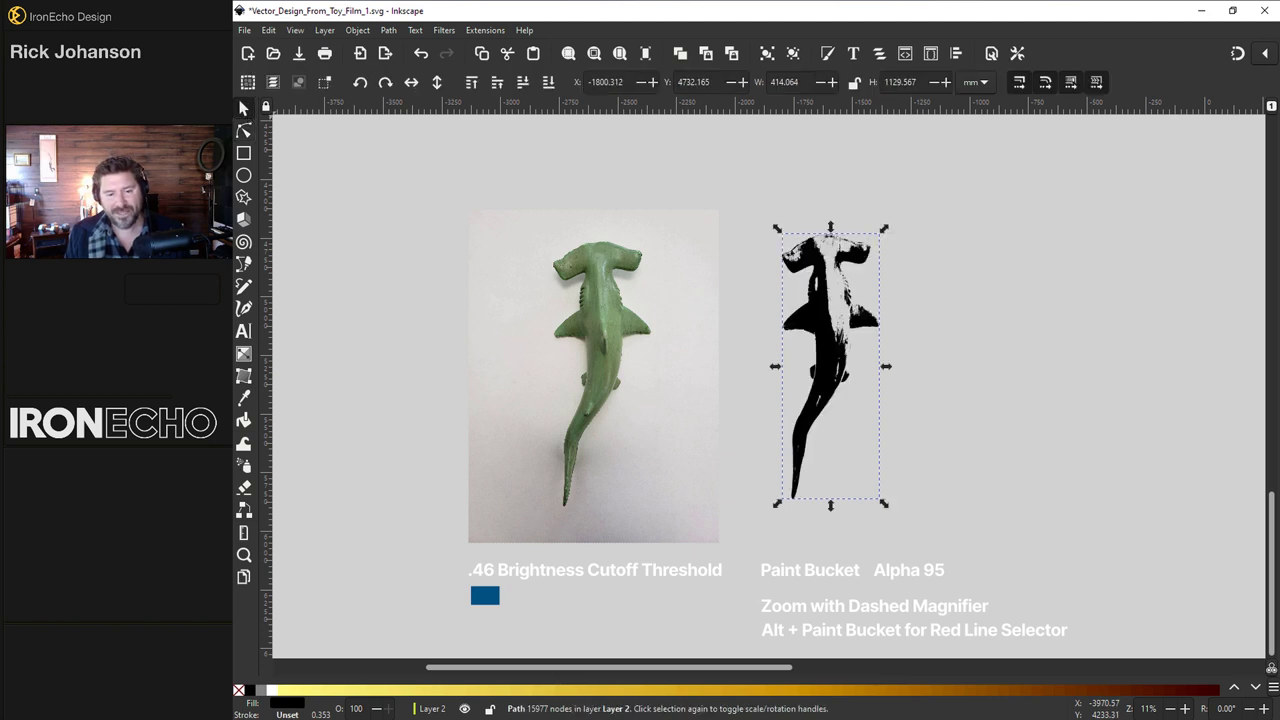
pyautogui.click(391, 32)
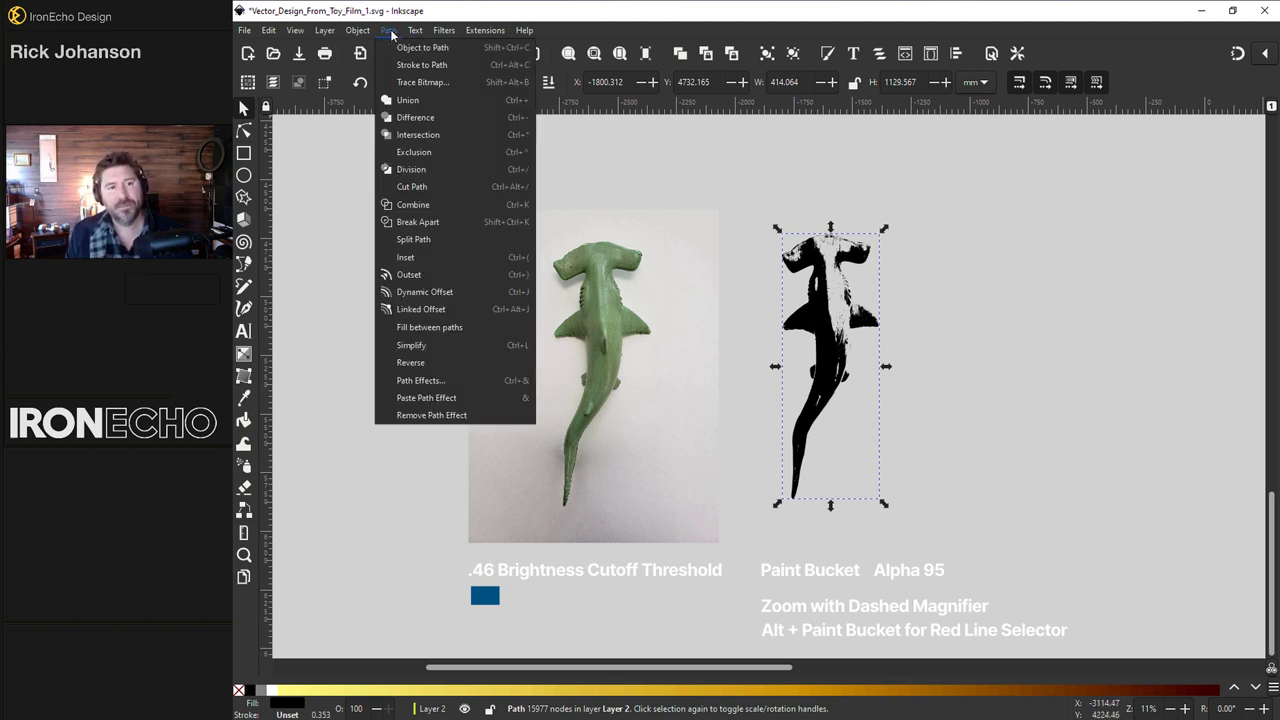
pyautogui.click(417, 345)
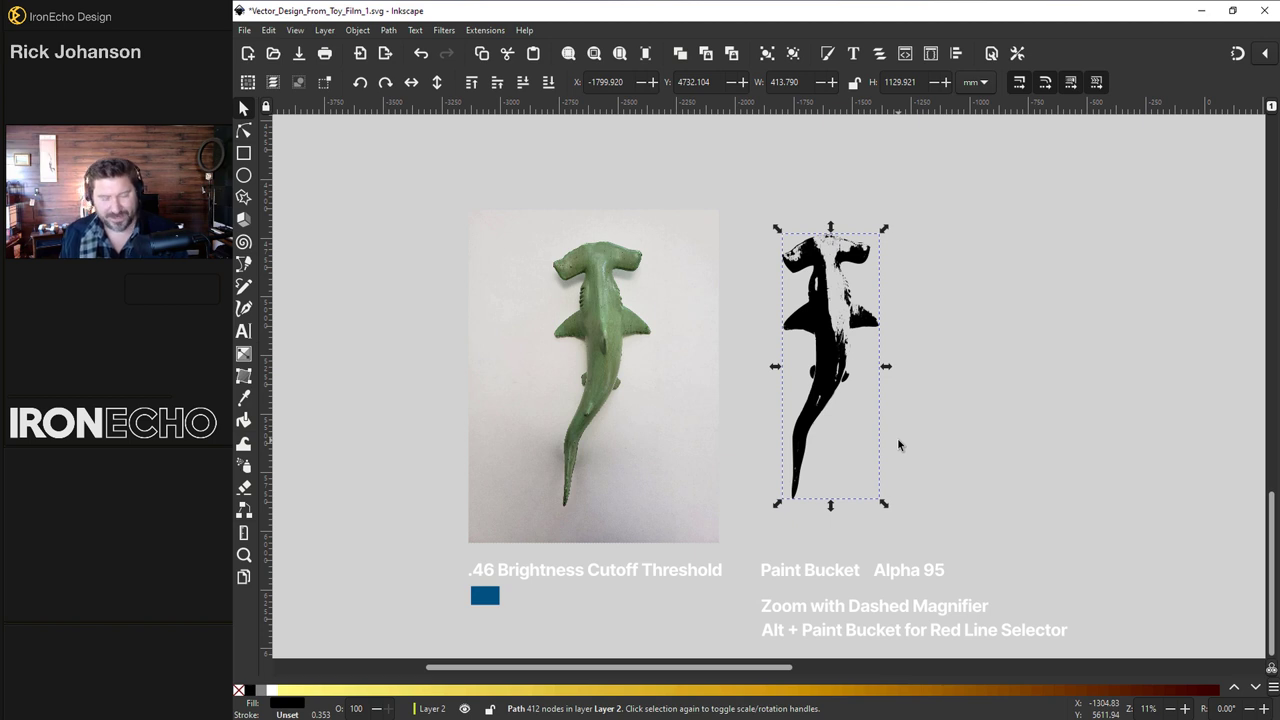
pyautogui.press('ctrl')
pyautogui.hotkey('ctrl', 'z')
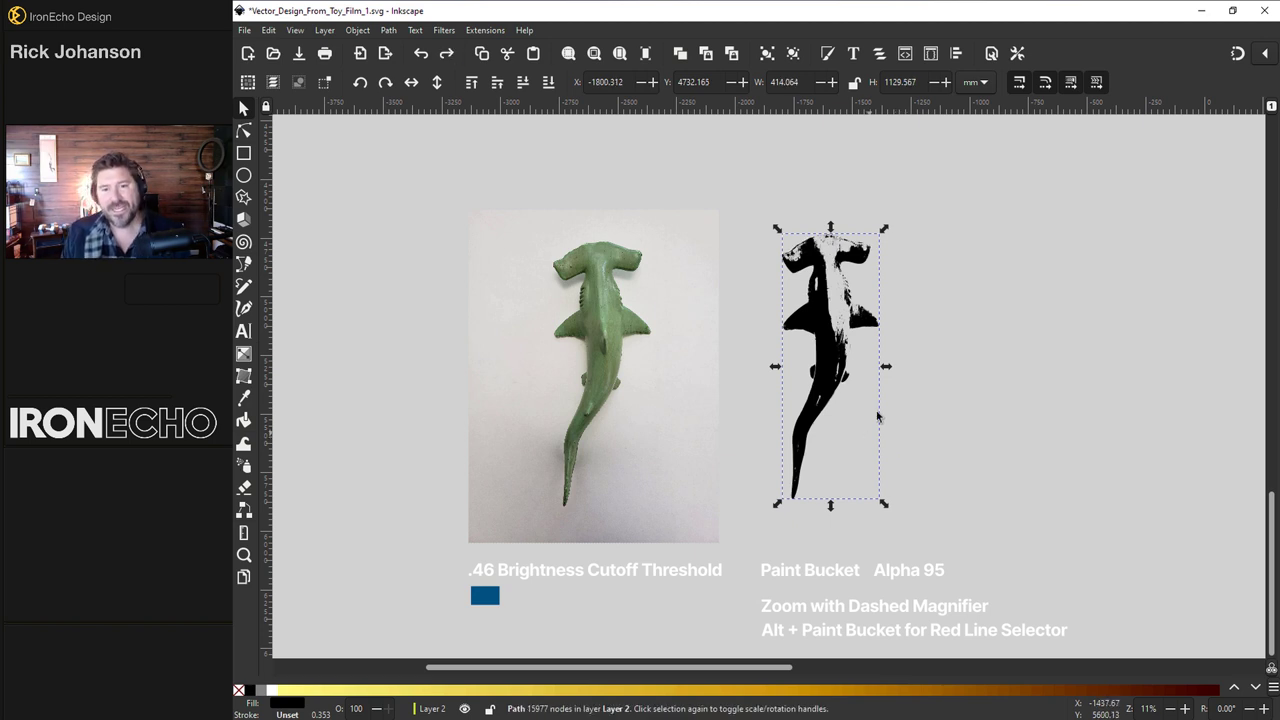
# Step: Zoom to the hammerhead and draw a small yellow rectangle to its right
pyautogui.click(574, 60)
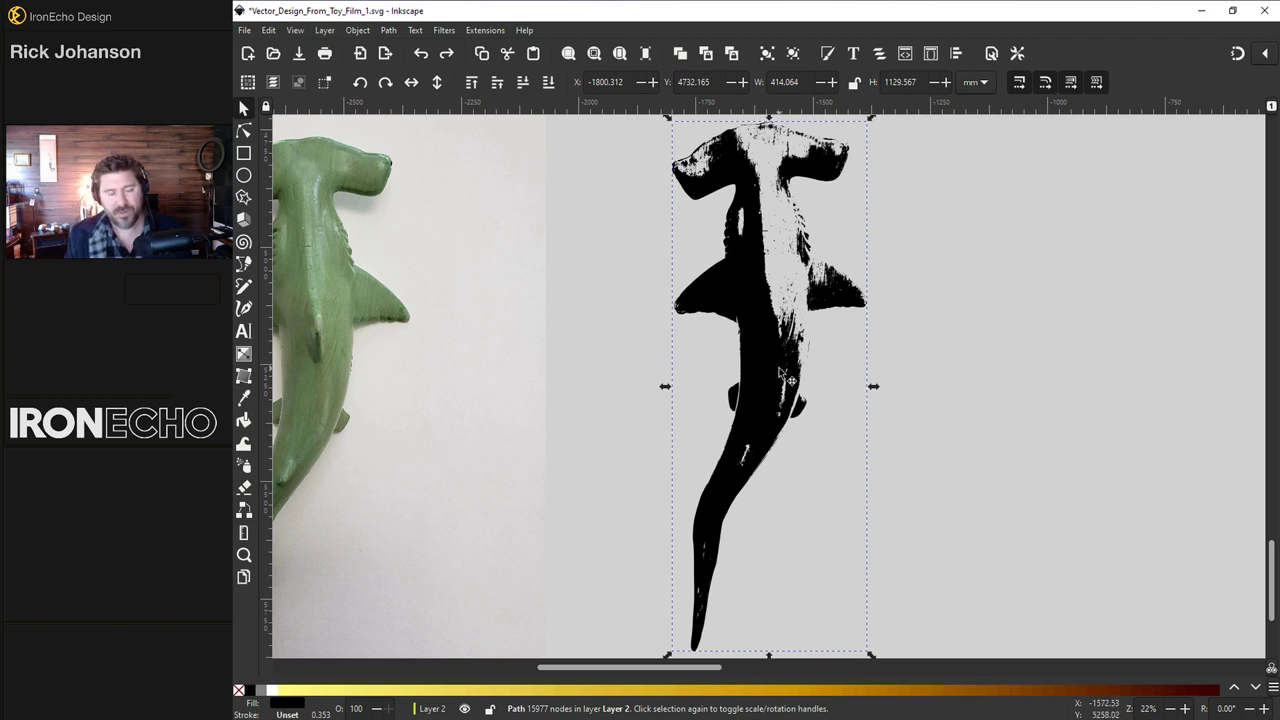
pyautogui.press('u')
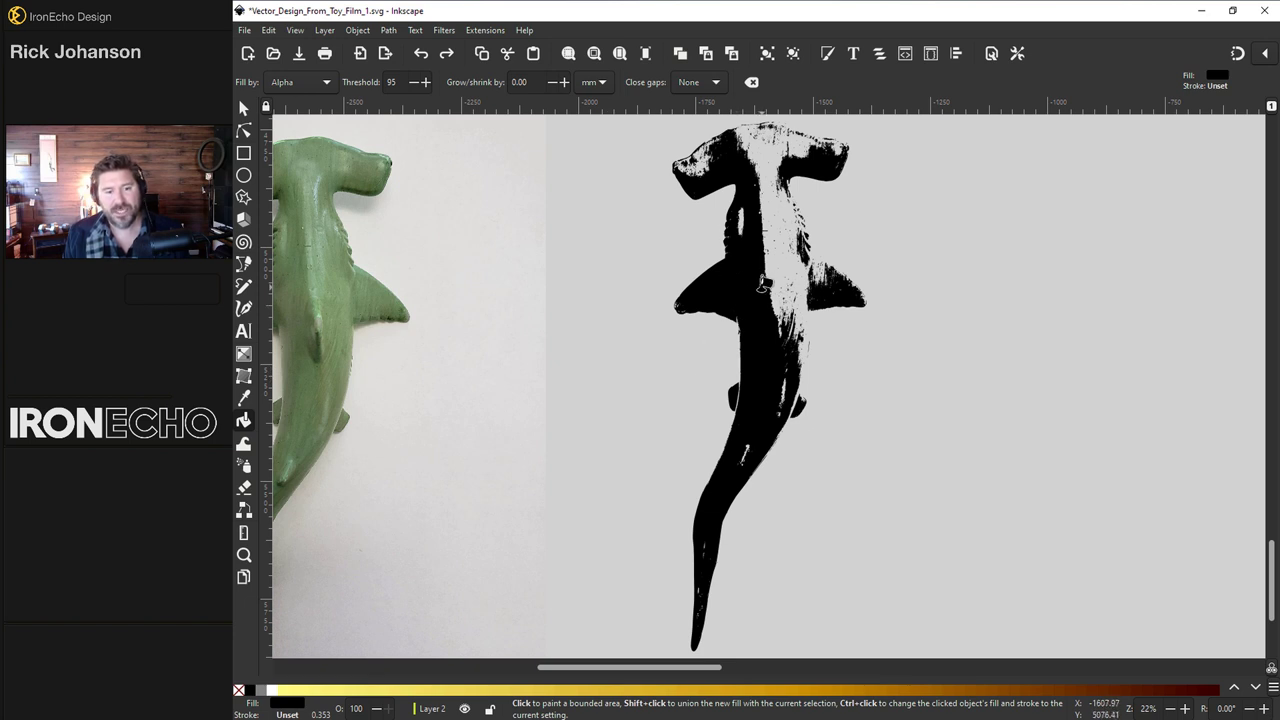
pyautogui.press('r')
pyautogui.moveTo(978, 180); pyautogui.dragTo(1046, 217)
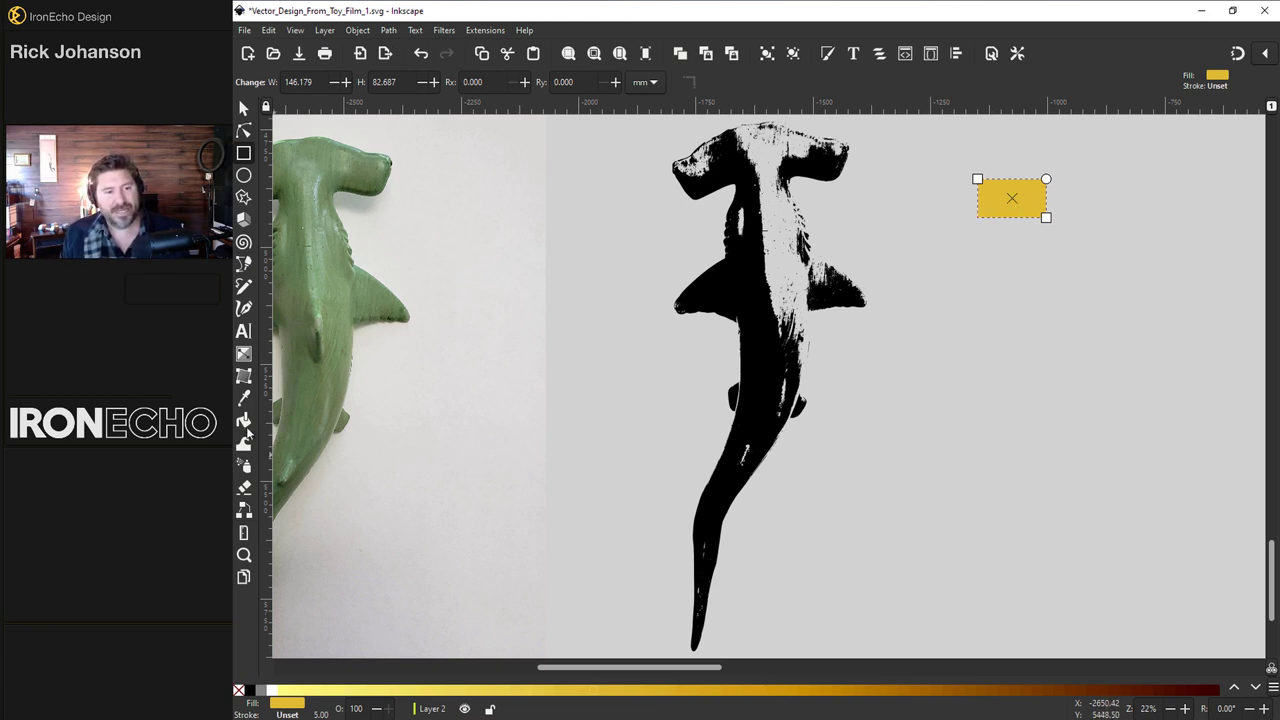
# Step: Set the Paint Bucket to fill by Alpha at threshold 95
pyautogui.click(246, 422)
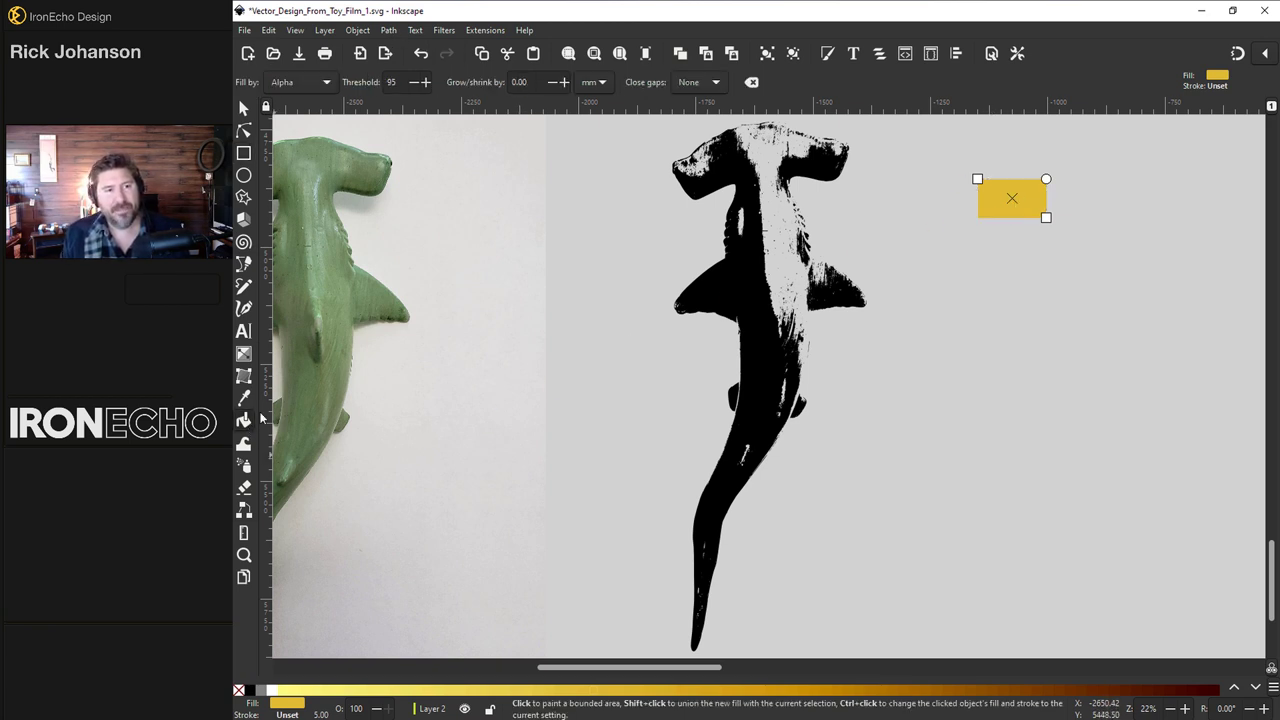
pyautogui.click(289, 86)
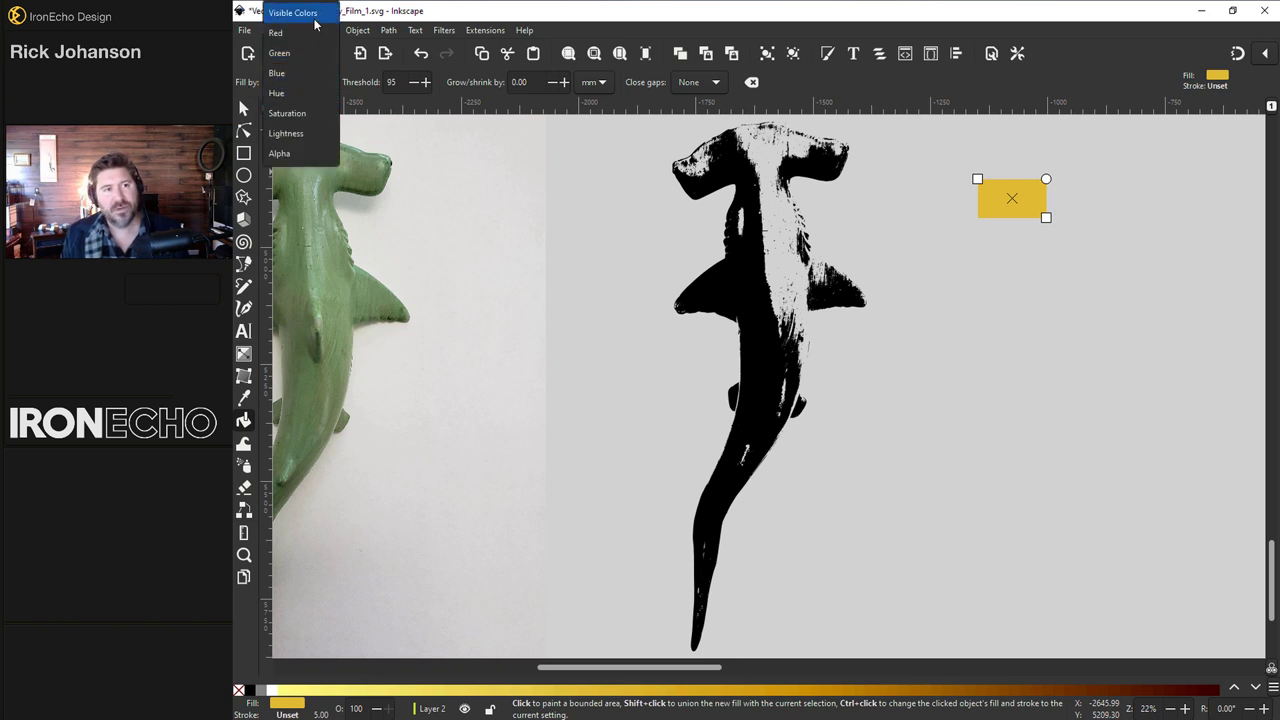
pyautogui.click(285, 153)
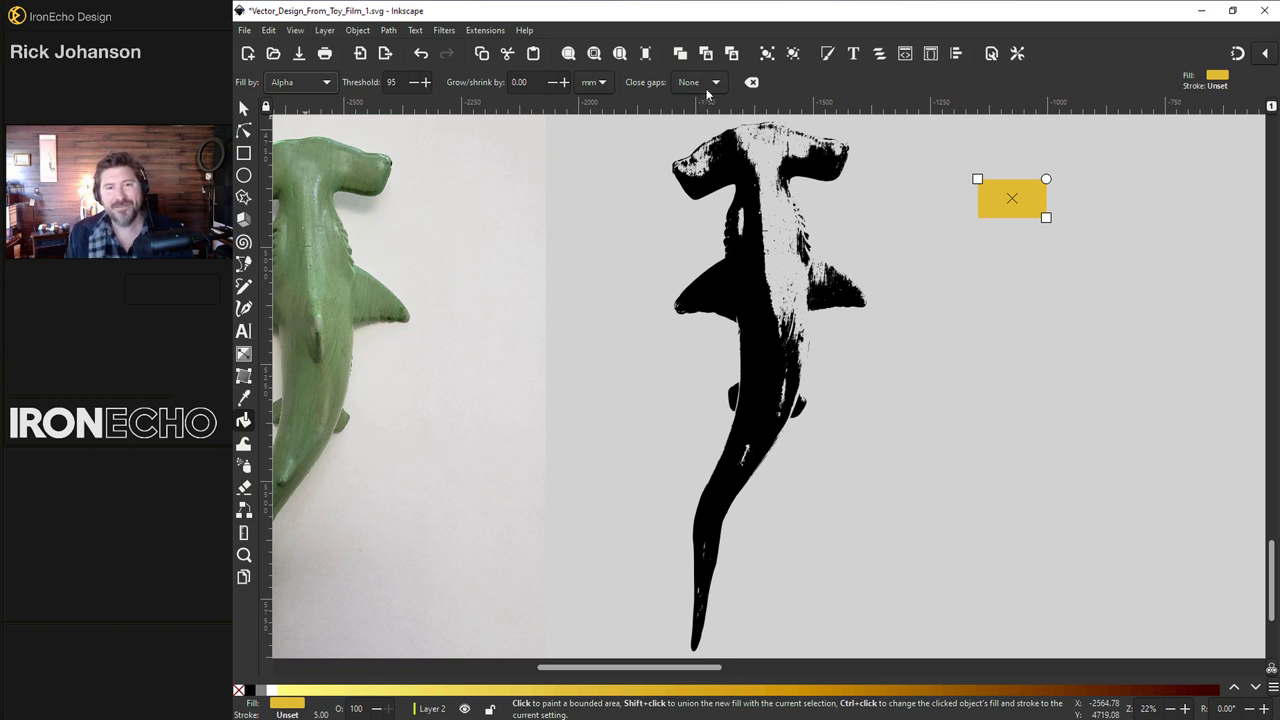
# Step: Try a paint-bucket fill on the hammerhead, move it aside, recolour it, then delete it
pyautogui.click(740, 268)
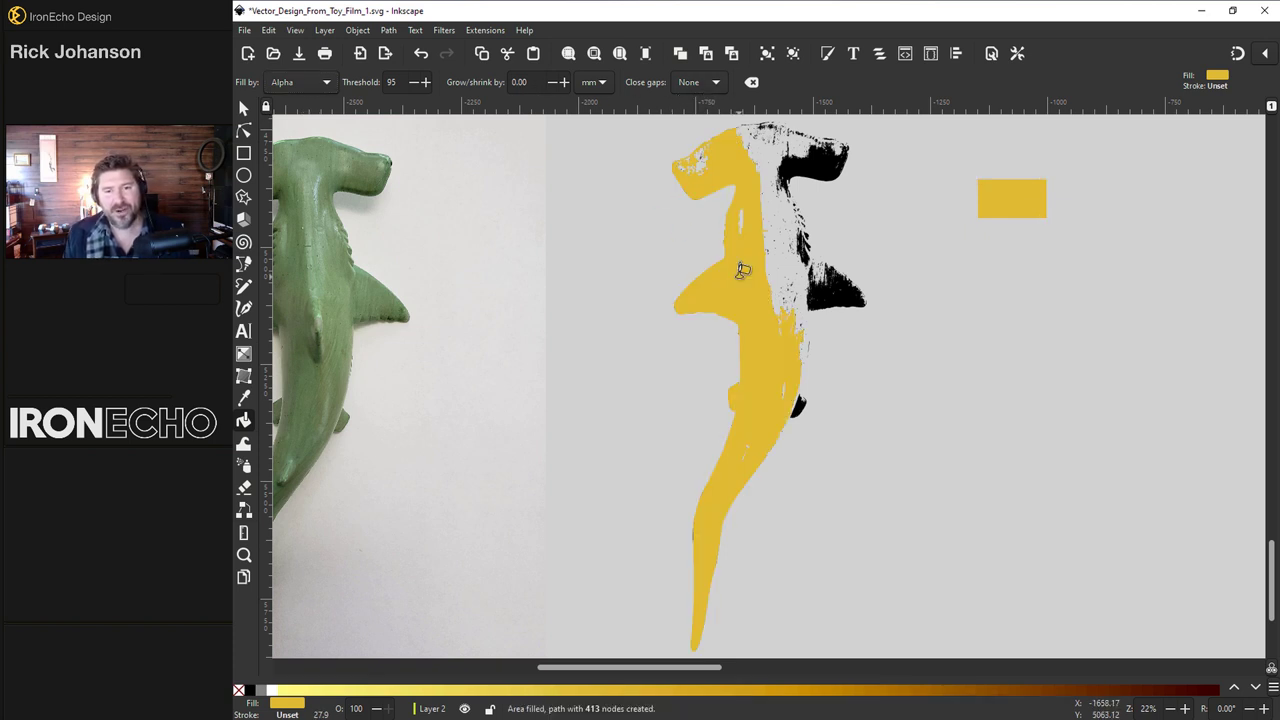
pyautogui.click(243, 107)
pyautogui.moveTo(725, 296); pyautogui.dragTo(585, 288)
pyautogui.click(851, 689)
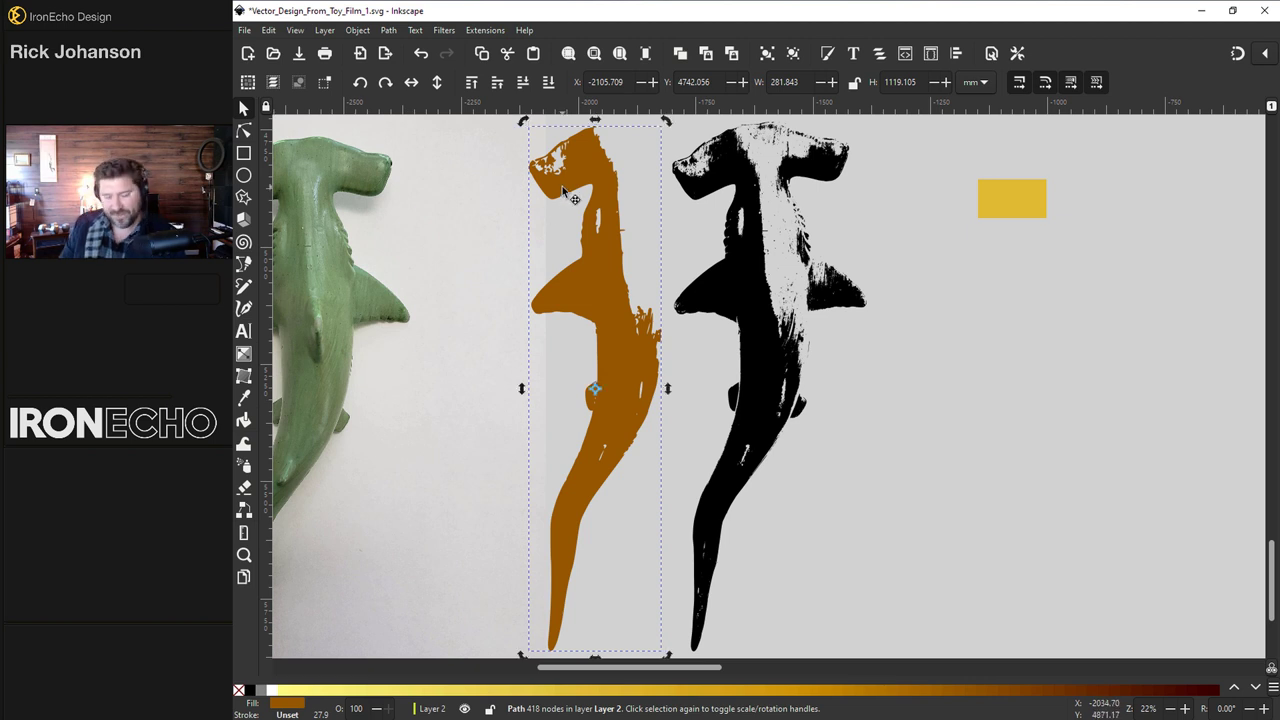
pyautogui.press('Delete')
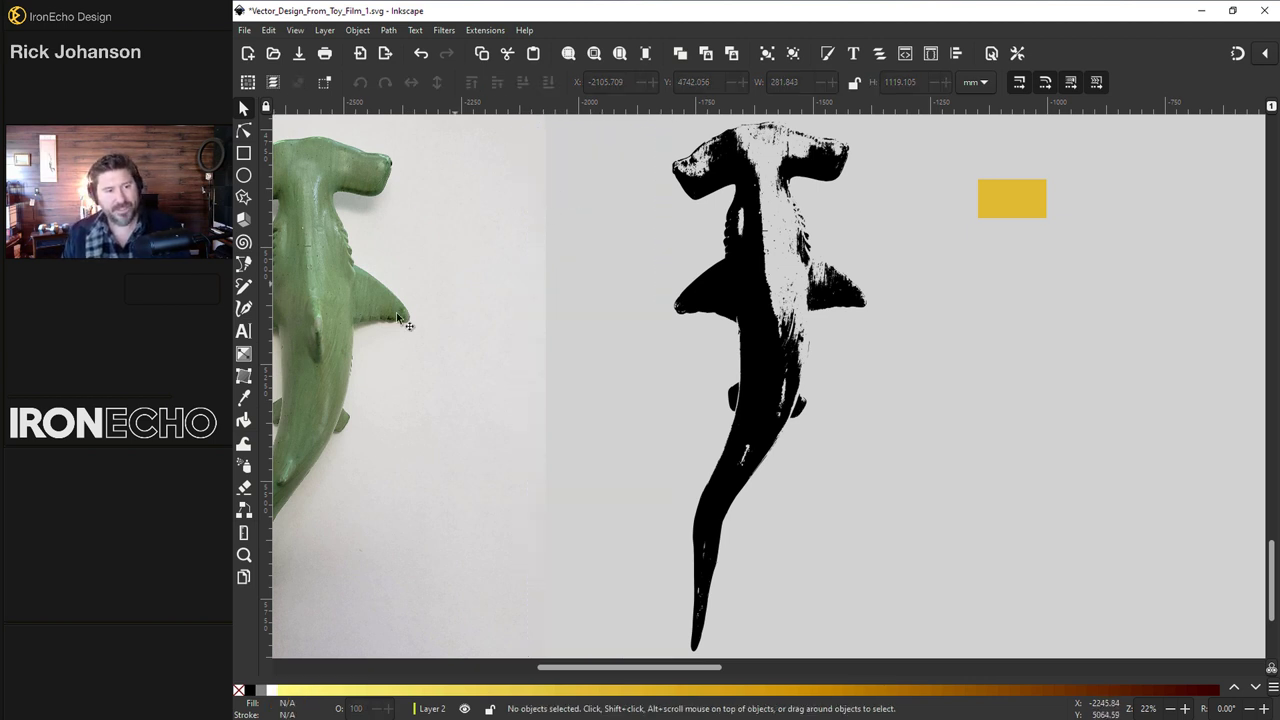
# Step: Paint-bucket fill the whole black shark trace and place the new shape below the notes
pyautogui.click(245, 422)
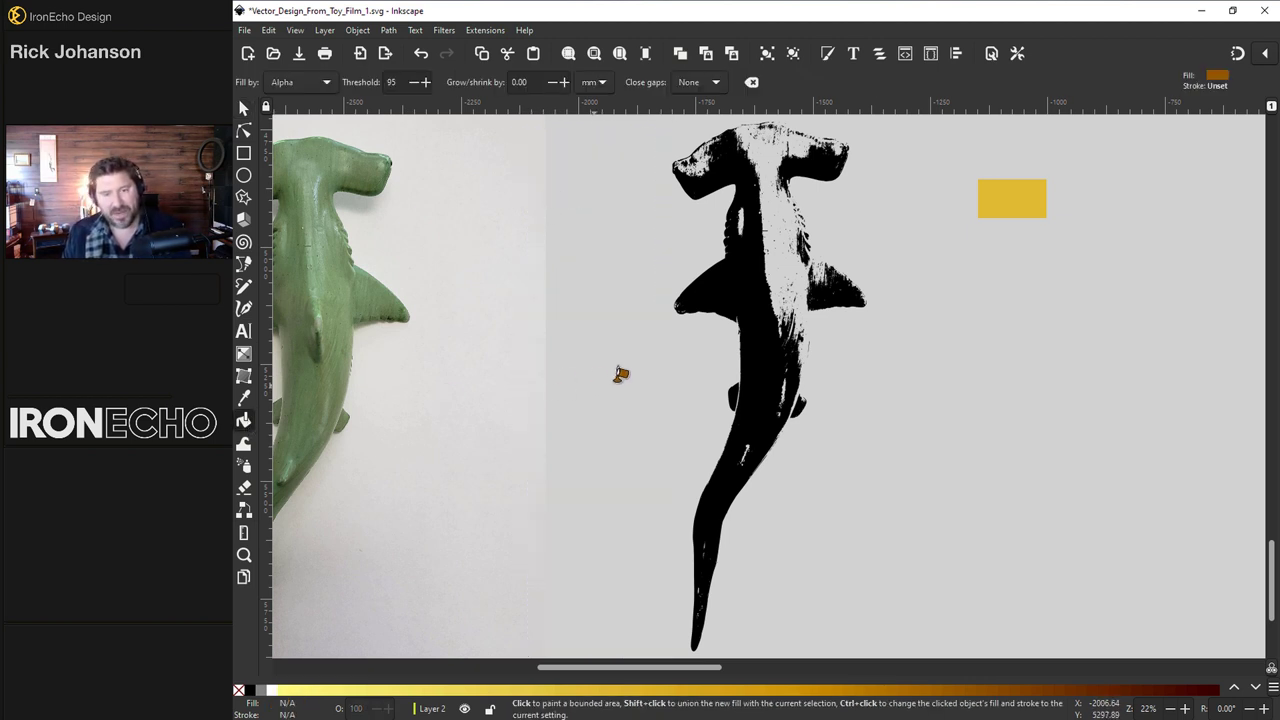
pyautogui.moveTo(725, 163)
pyautogui.mouseDown()
pyautogui.moveTo(742, 124)
pyautogui.moveTo(758, 120)
pyautogui.moveTo(809, 130)
pyautogui.moveTo(823, 150)
pyautogui.moveTo(793, 200)
pyautogui.moveTo(822, 272)
pyautogui.moveTo(794, 359)
pyautogui.moveTo(803, 401)
pyautogui.mouseUp()
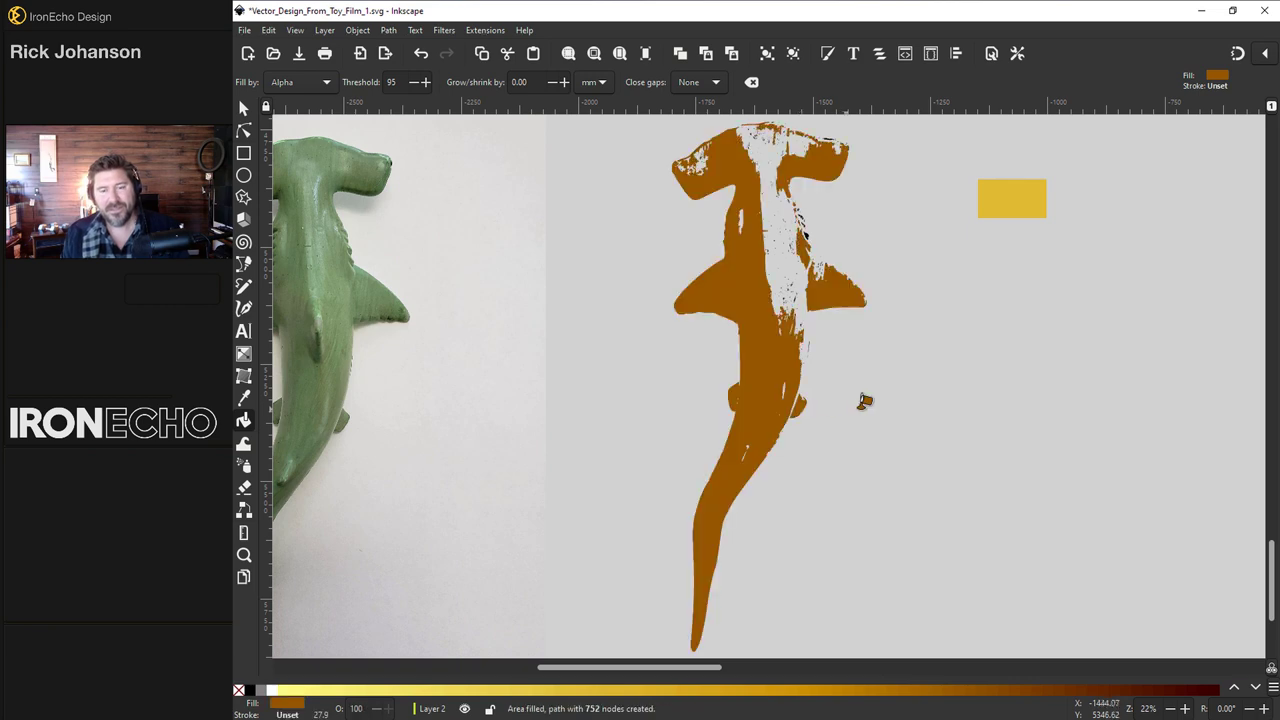
pyautogui.press('s')
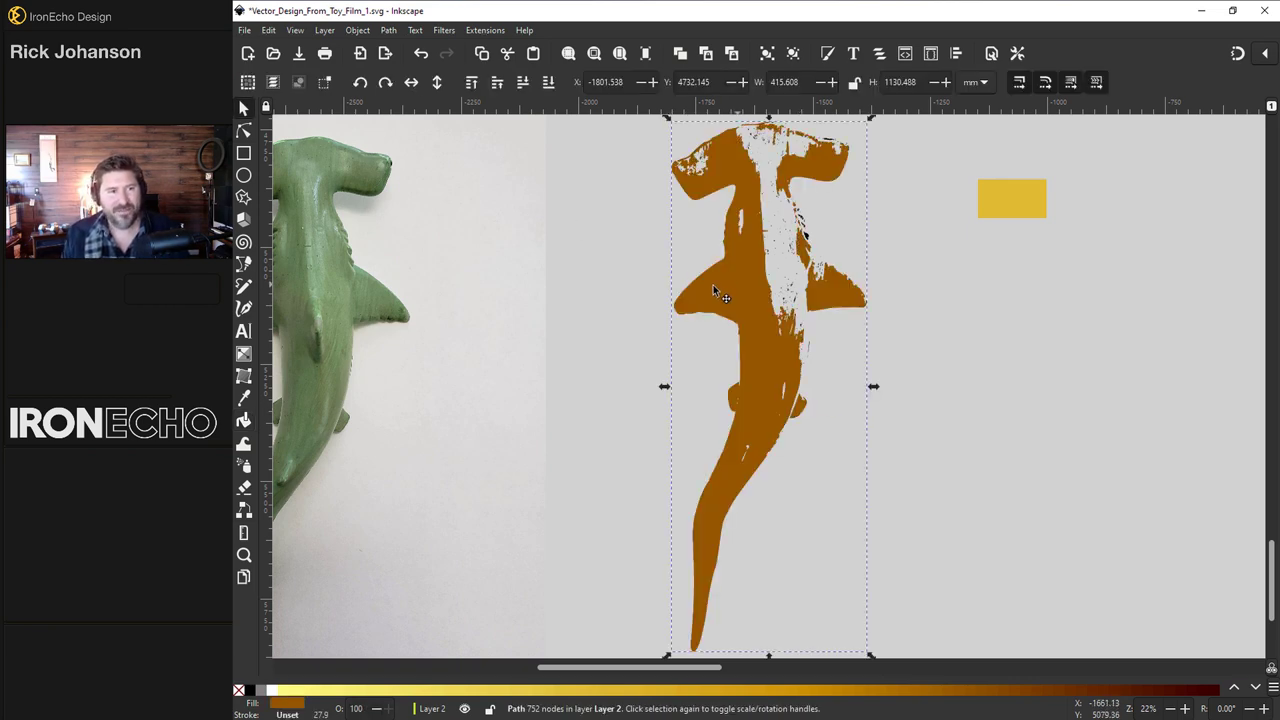
pyautogui.moveTo(713, 290); pyautogui.dragTo(544, 300)
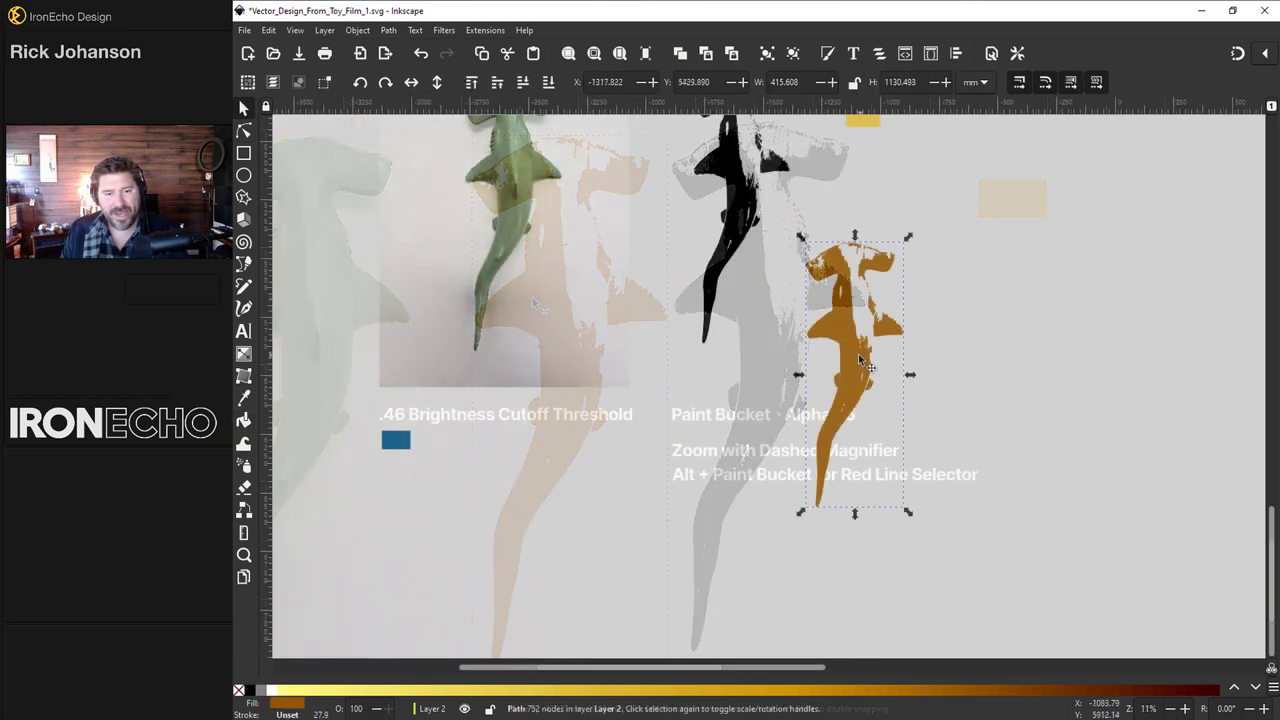
pyautogui.moveTo(860, 362); pyautogui.dragTo(688, 490)
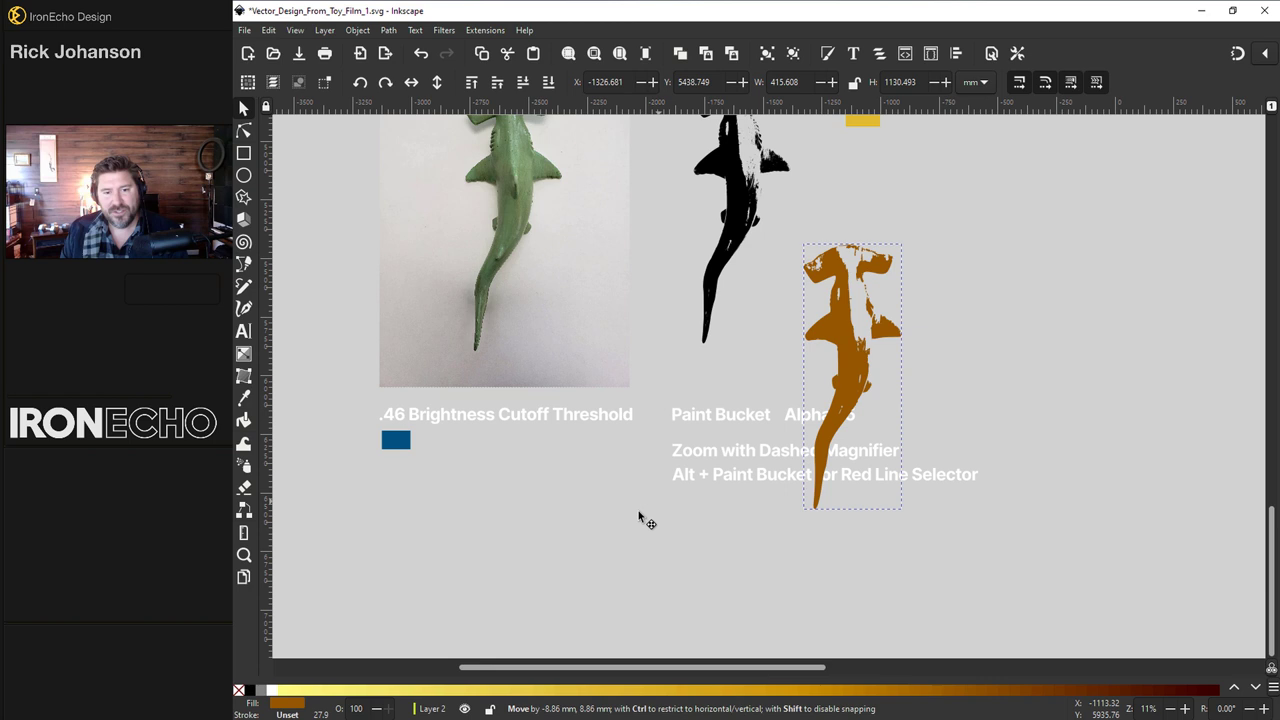
pyautogui.moveTo(640, 517); pyautogui.dragTo(625, 535)
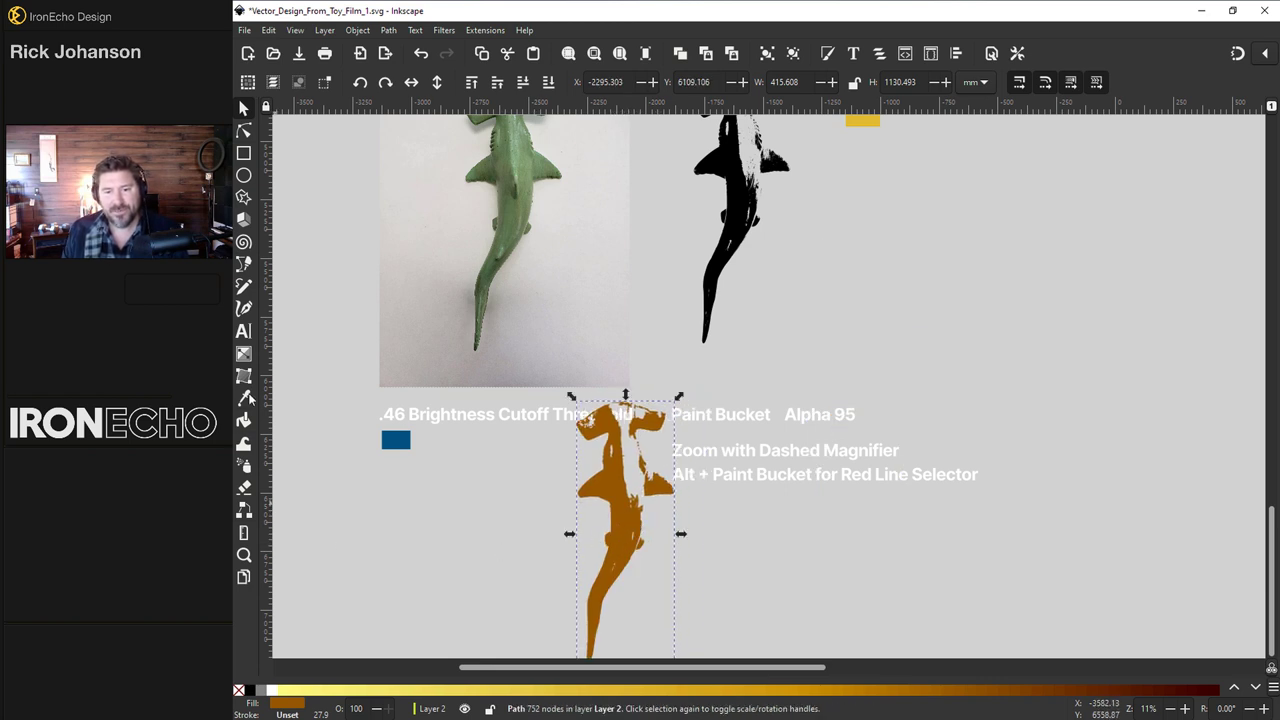
pyautogui.click(243, 397)
# Step: Colour the shark with the blue swatch and rotate it 90° counter-clockwise
pyautogui.click(396, 442)
pyautogui.press('s')
pyautogui.scroll(-7, 529, 266)
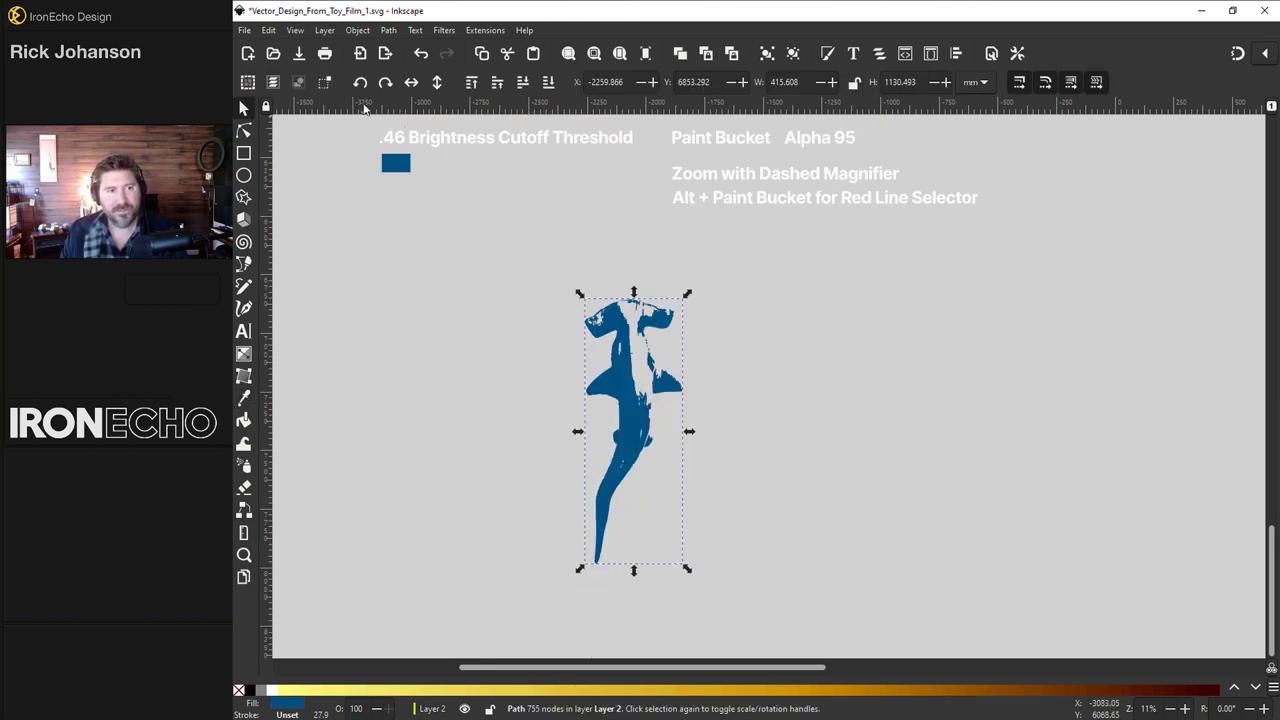
pyautogui.hotkey('ctrl', '[')
pyautogui.scroll(-2, 614, 335)
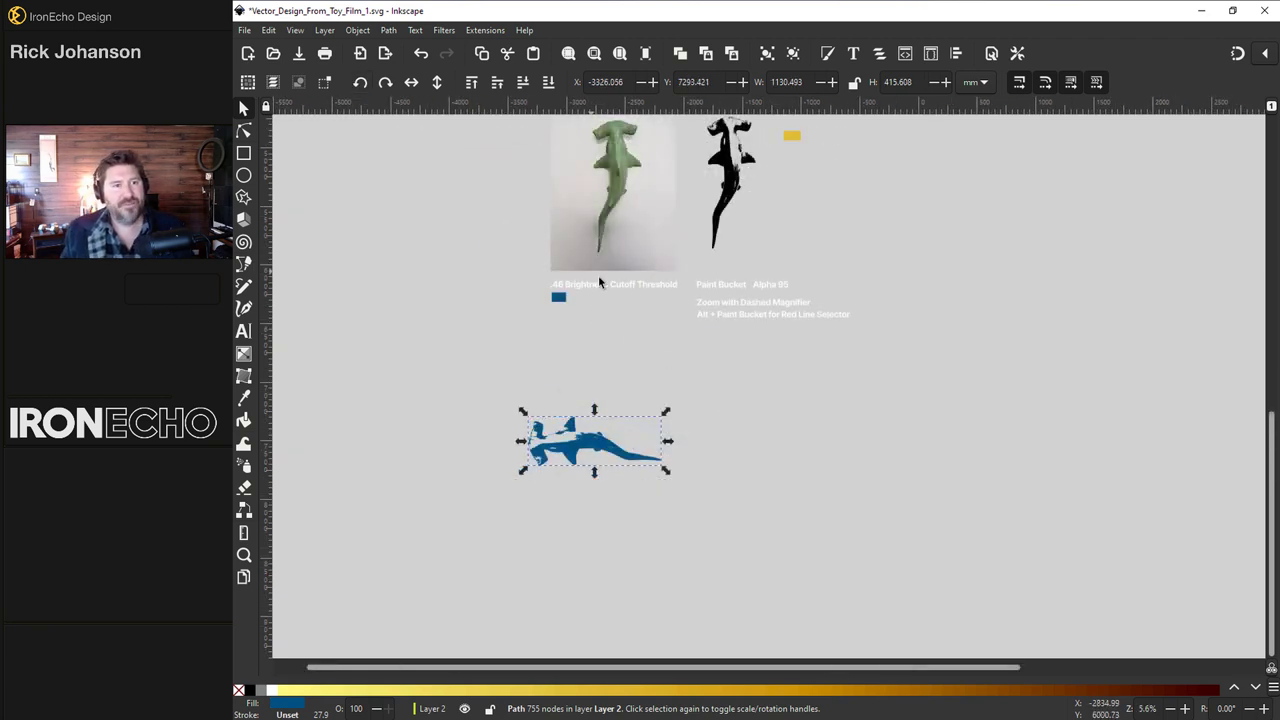
# Step: Apply a Tiling path effect to repeat the shark in a 3-by-3 grid
pyautogui.click(390, 32)
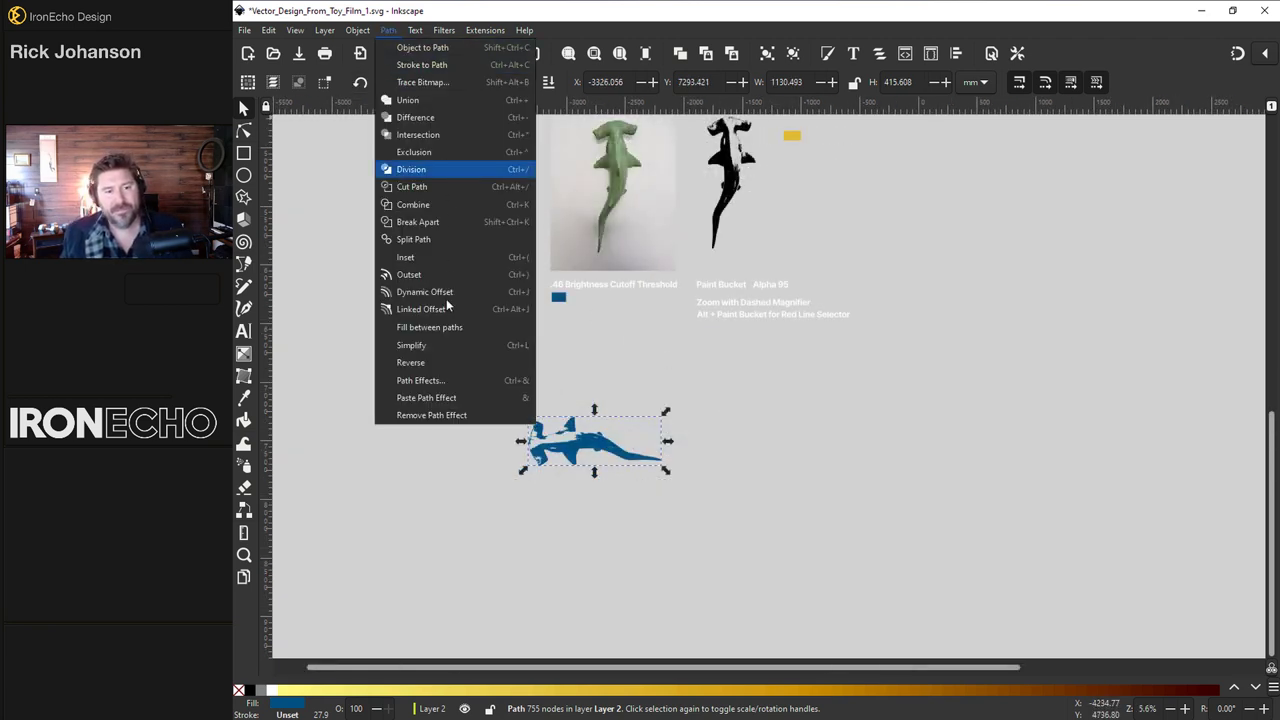
pyautogui.click(432, 382)
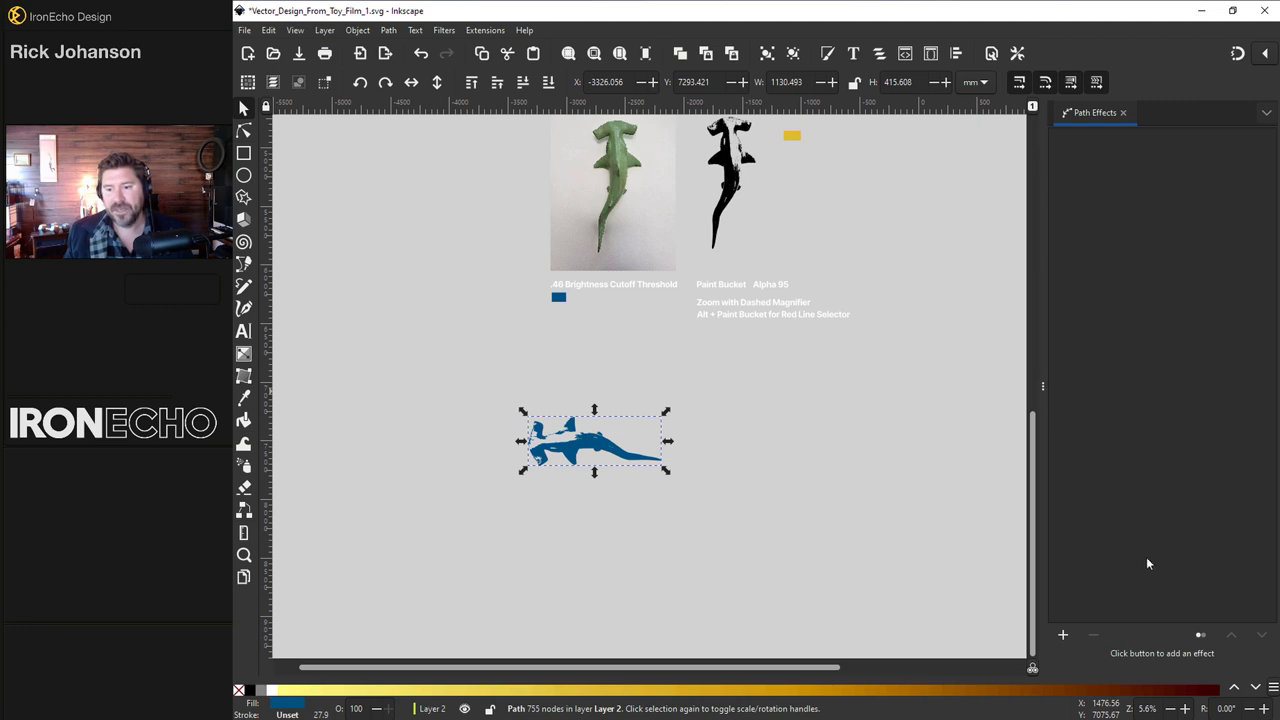
pyautogui.click(1064, 636)
pyautogui.scroll(-5, 790, 290)
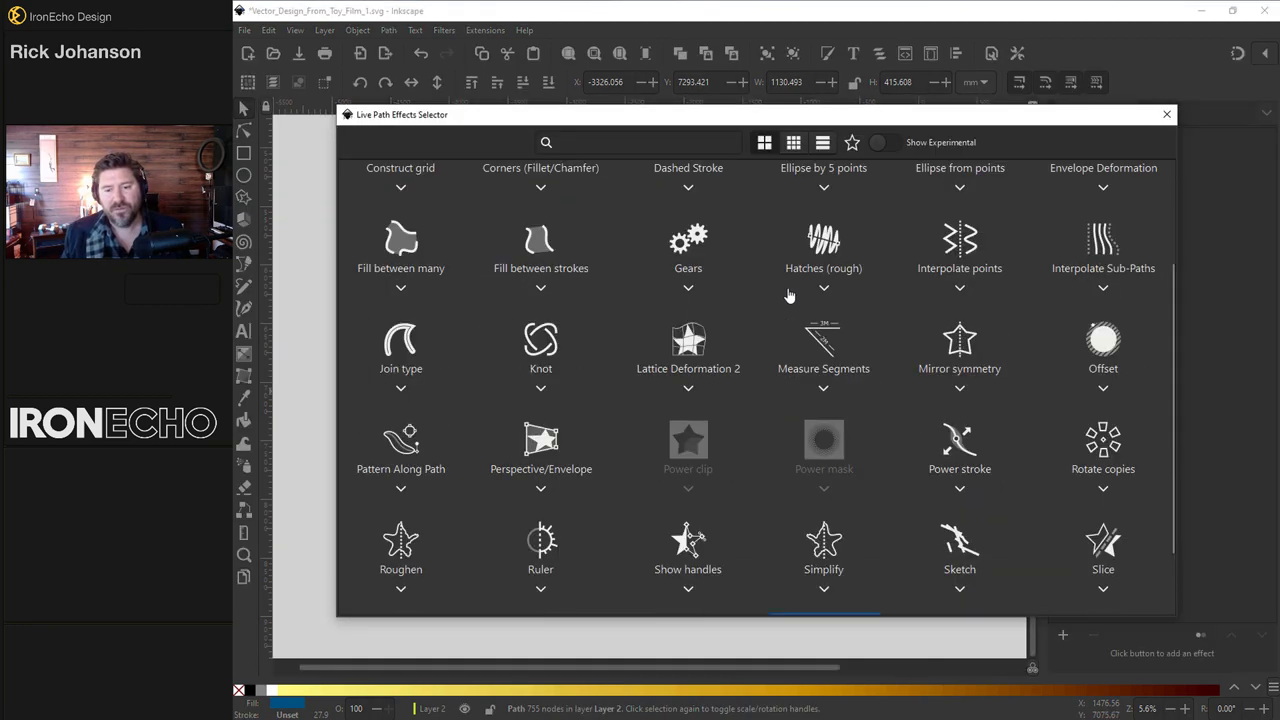
pyautogui.click(851, 555)
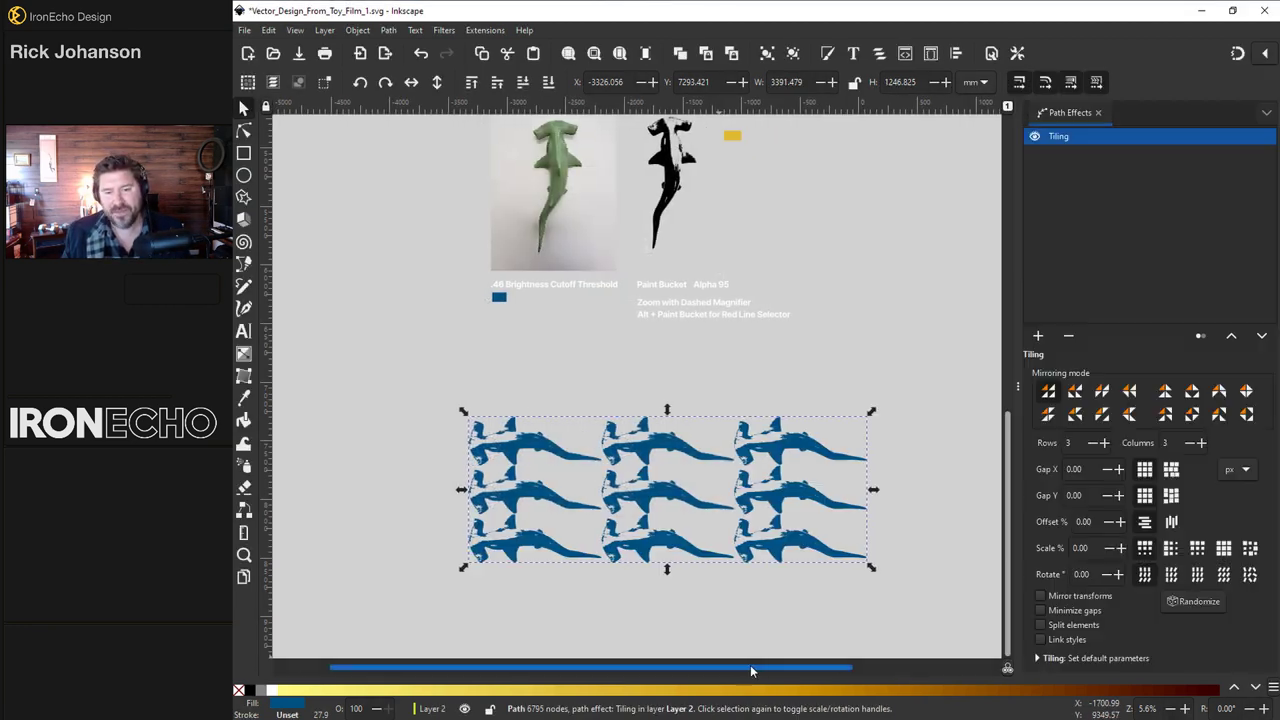
pyautogui.moveTo(750, 665); pyautogui.dragTo(798, 668)
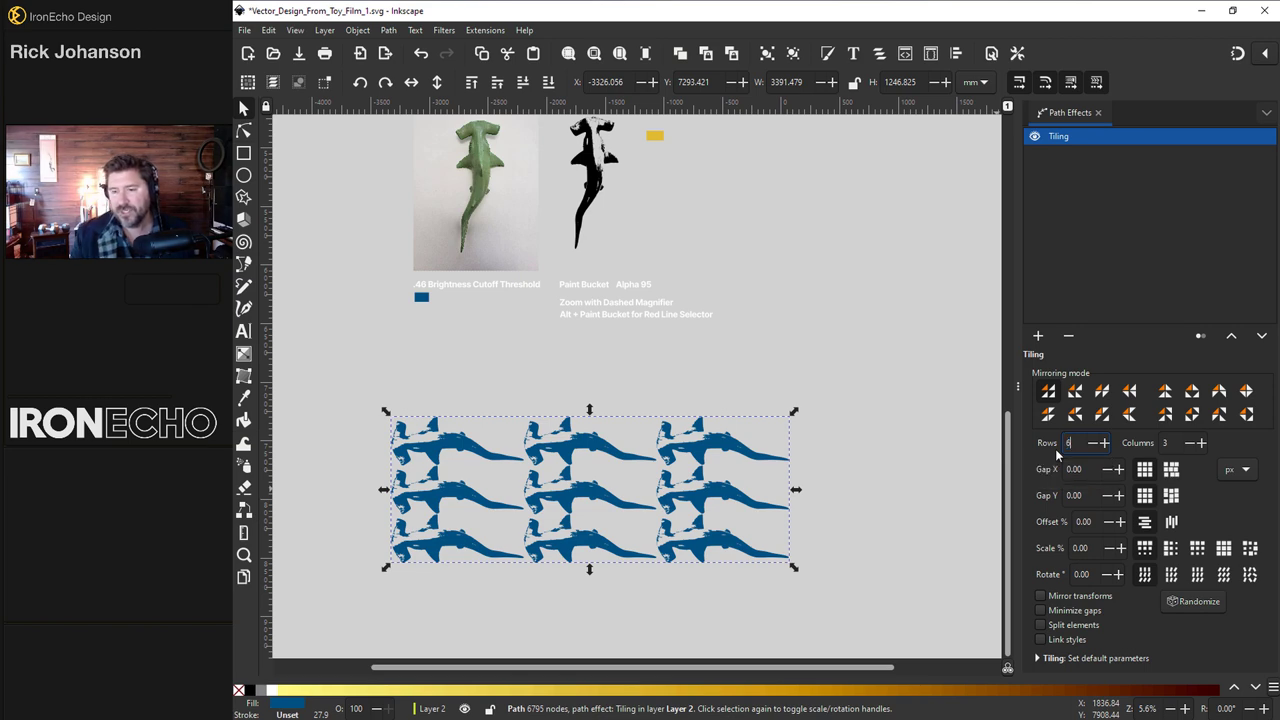
# Step: Set the tiling to 6 rows and 6 columns with a mirrored arrangement
pyautogui.write('6')
pyautogui.press('Tab')
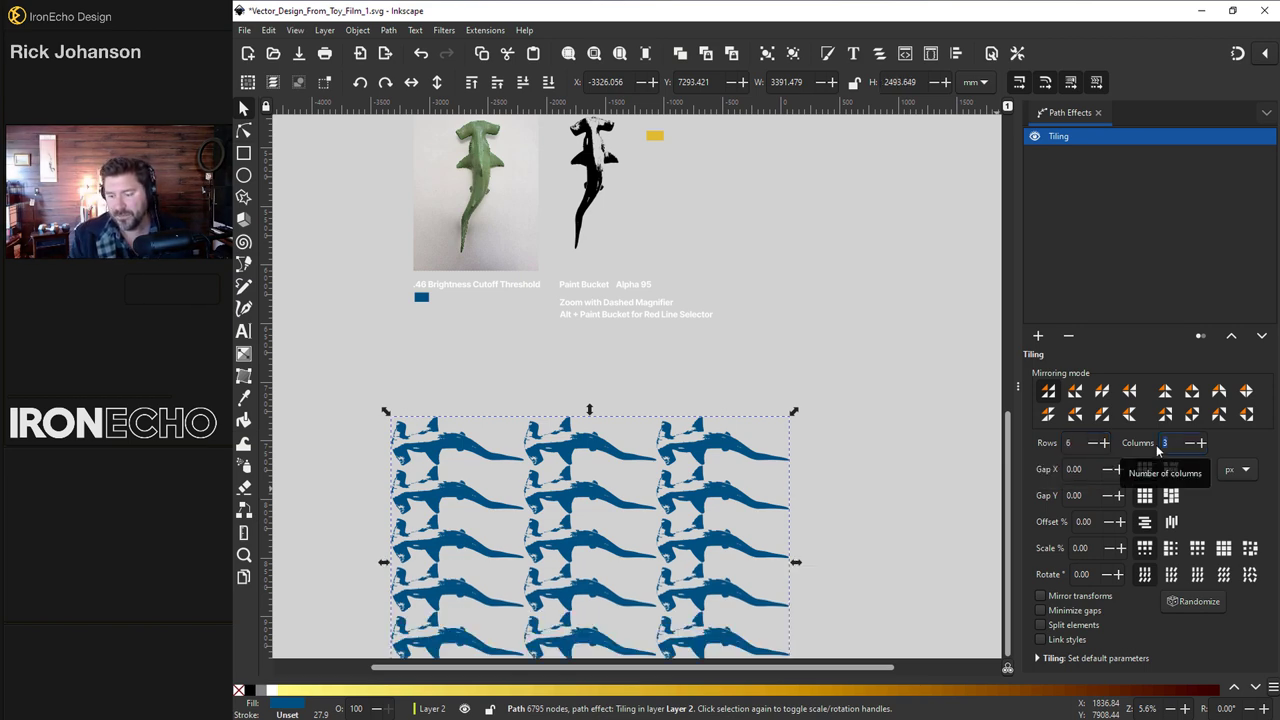
pyautogui.write('6')
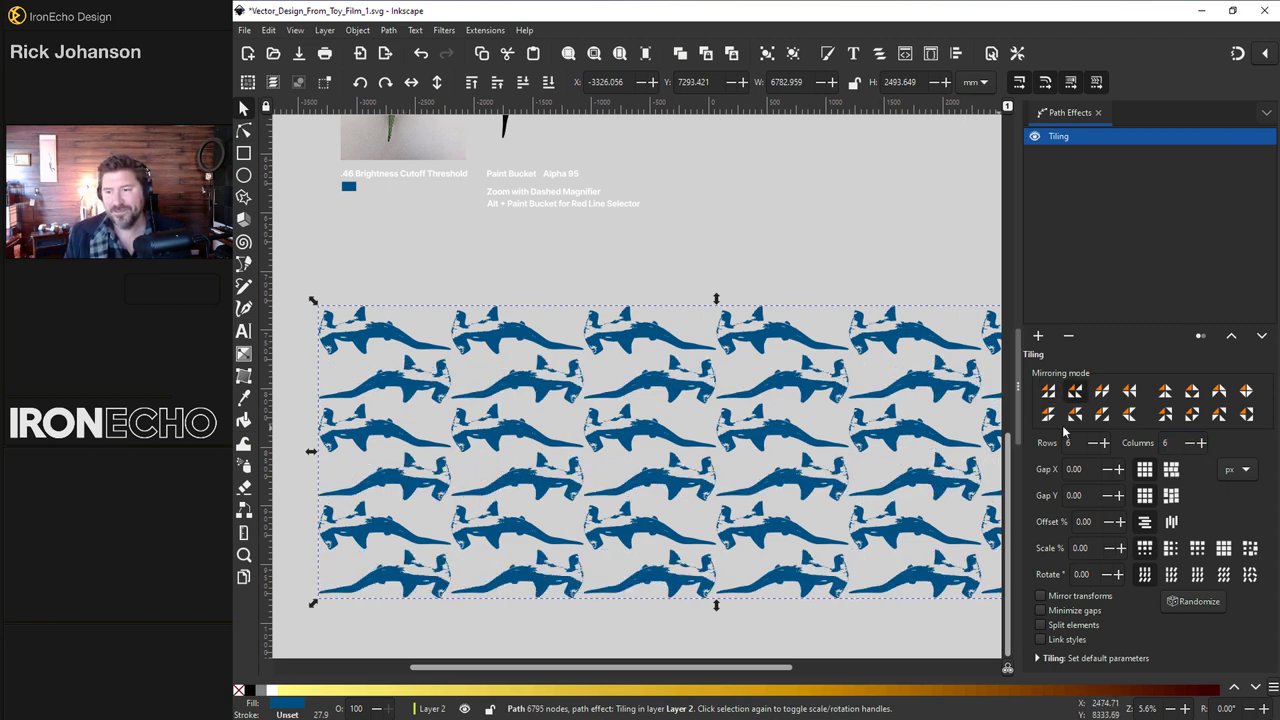
pyautogui.click(1248, 392)
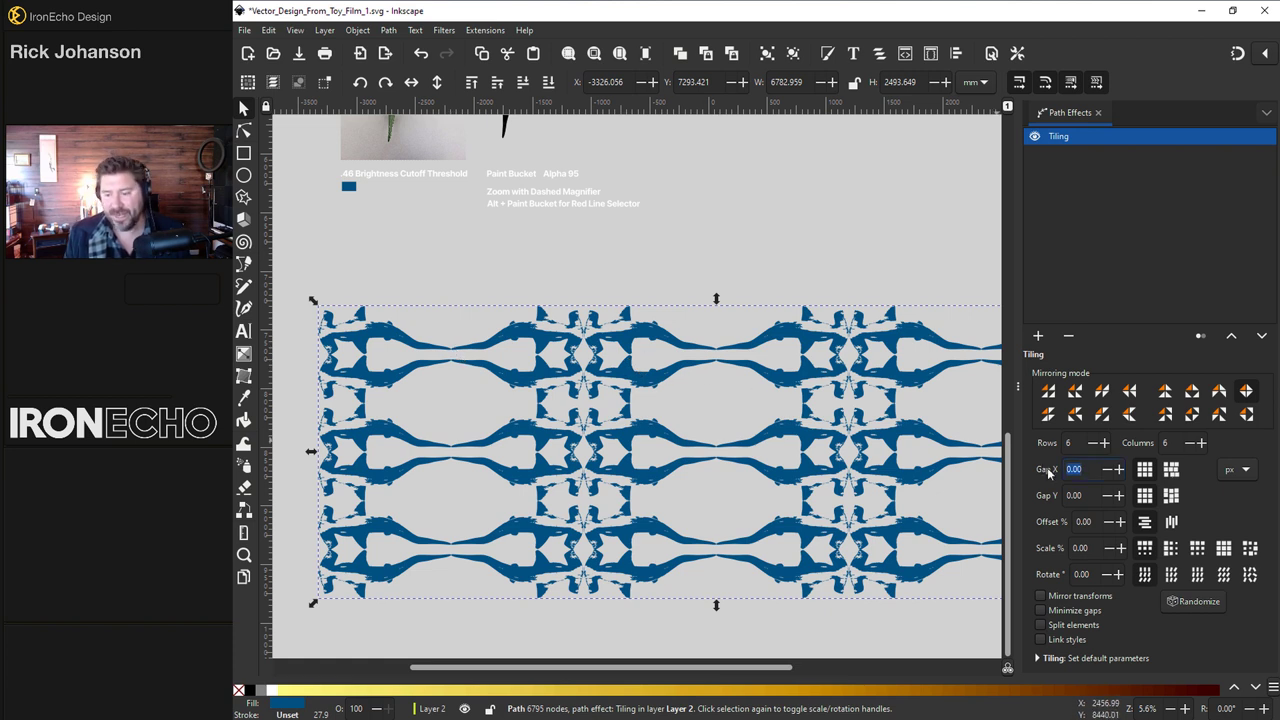
# Step: Set Gap X and Gap Y to 100 and switch to a different mirroring mode
pyautogui.write('100')
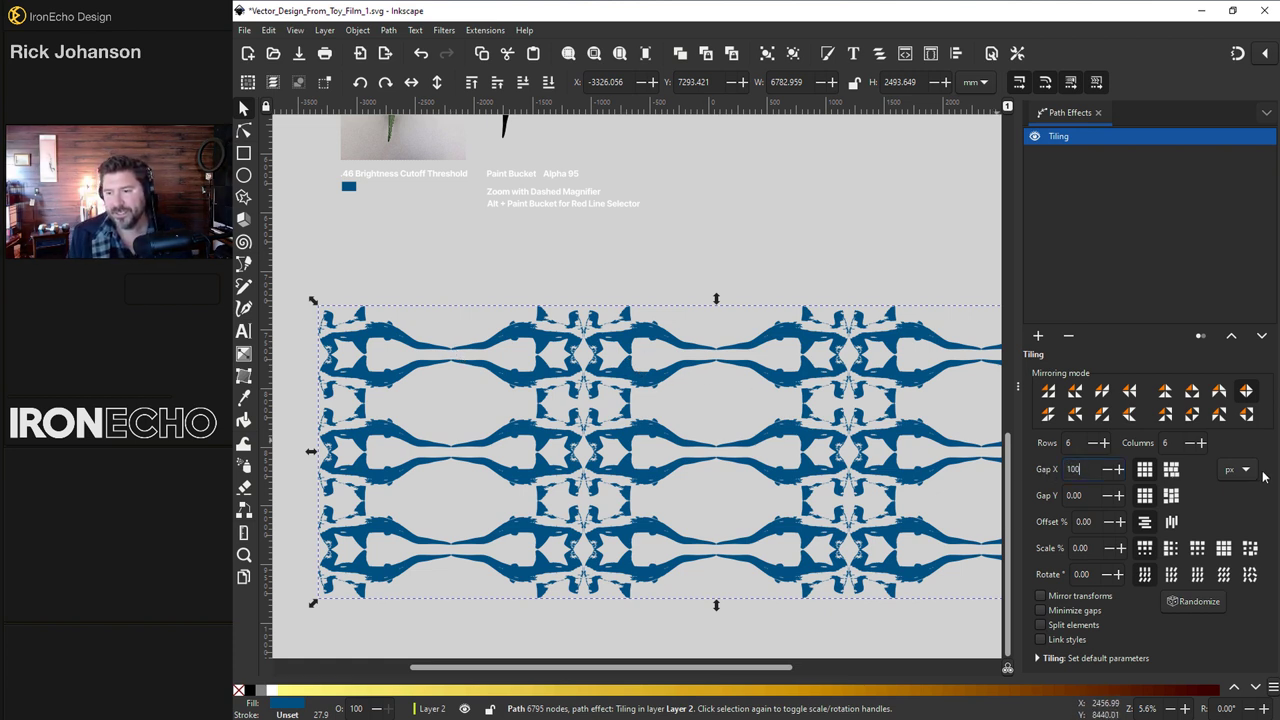
pyautogui.press('Tab')
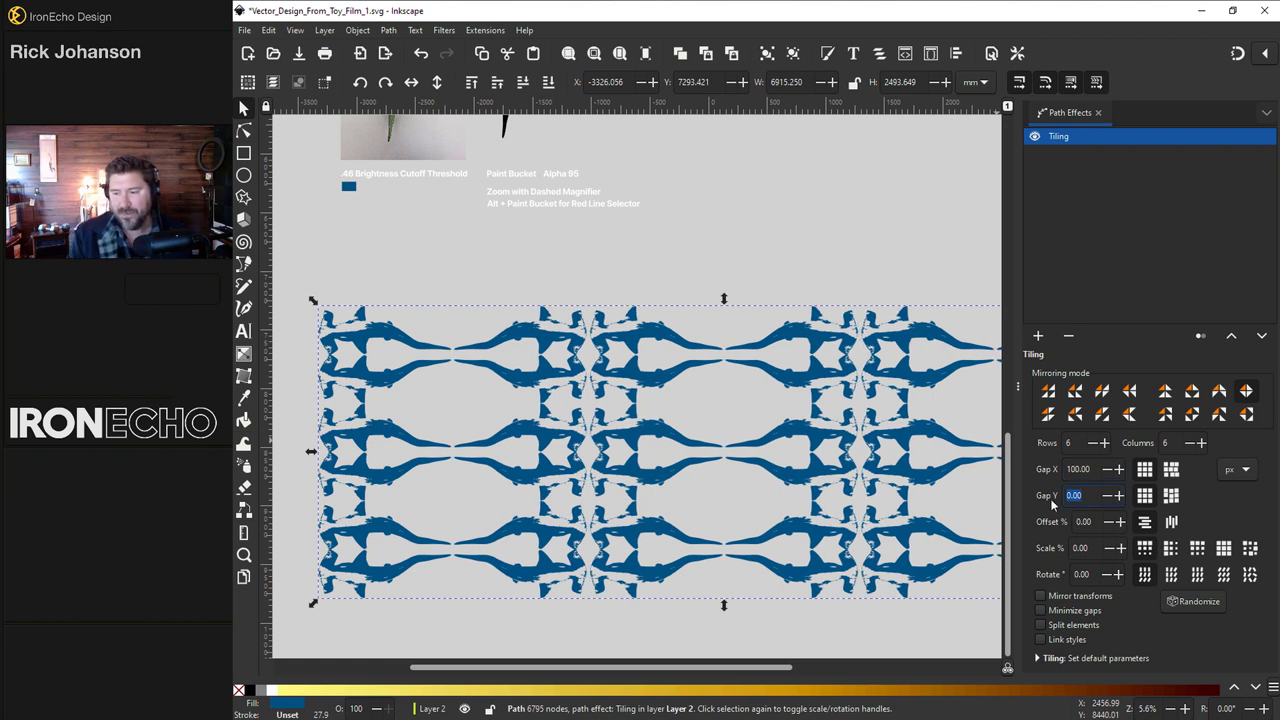
pyautogui.write('100')
pyautogui.press('Tab')
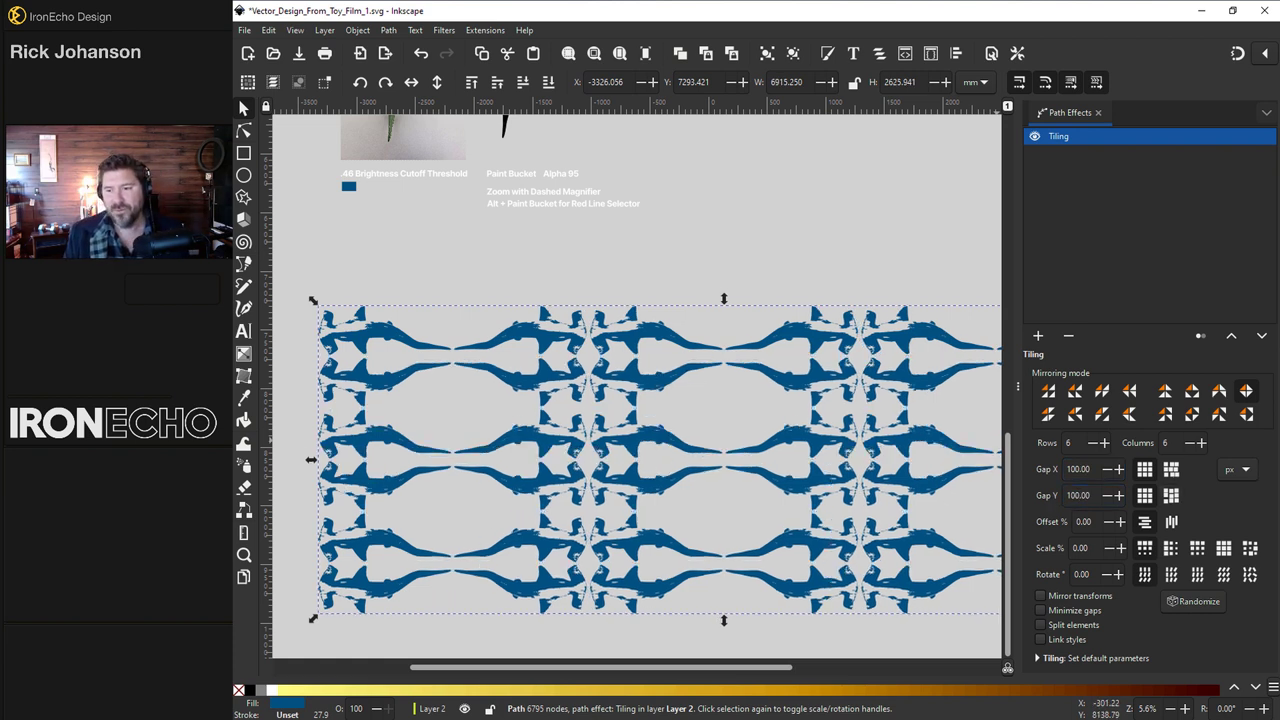
pyautogui.click(1194, 416)
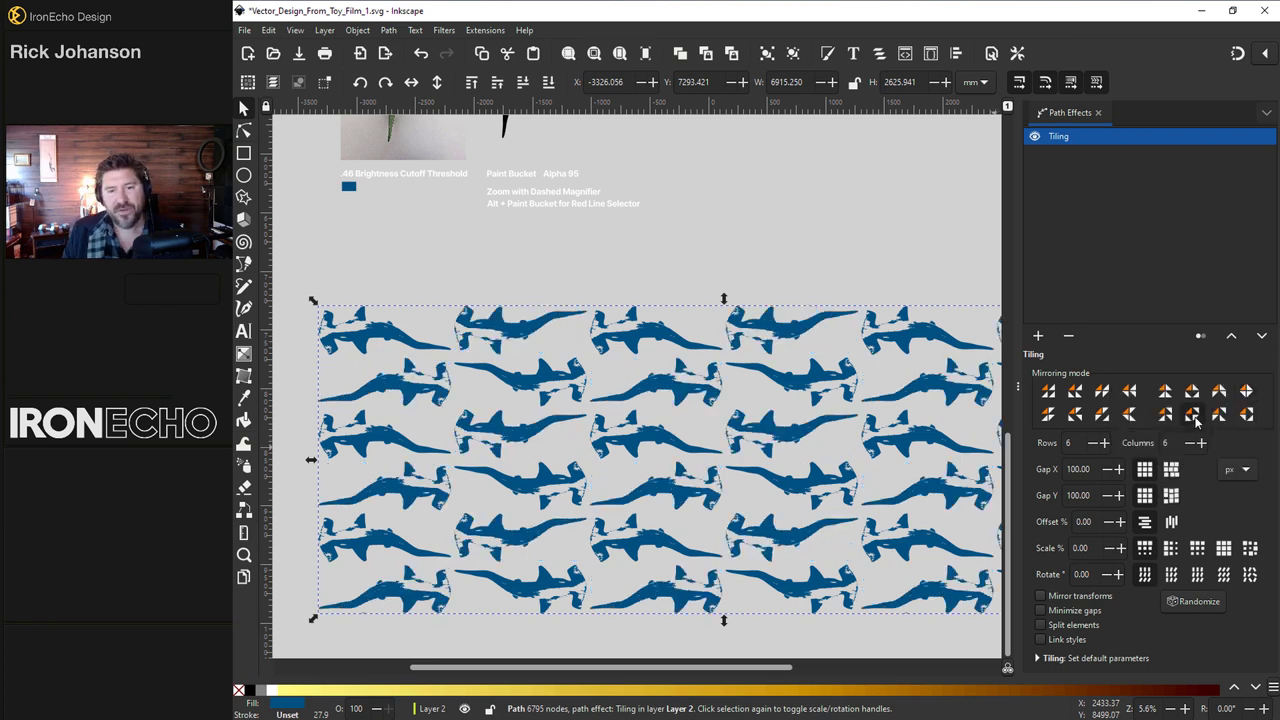
# Step: Set the shark Tiling effect to 10% Scale and 10° Rotate, then close Path Effects
pyautogui.scroll(-1, 880, 340)
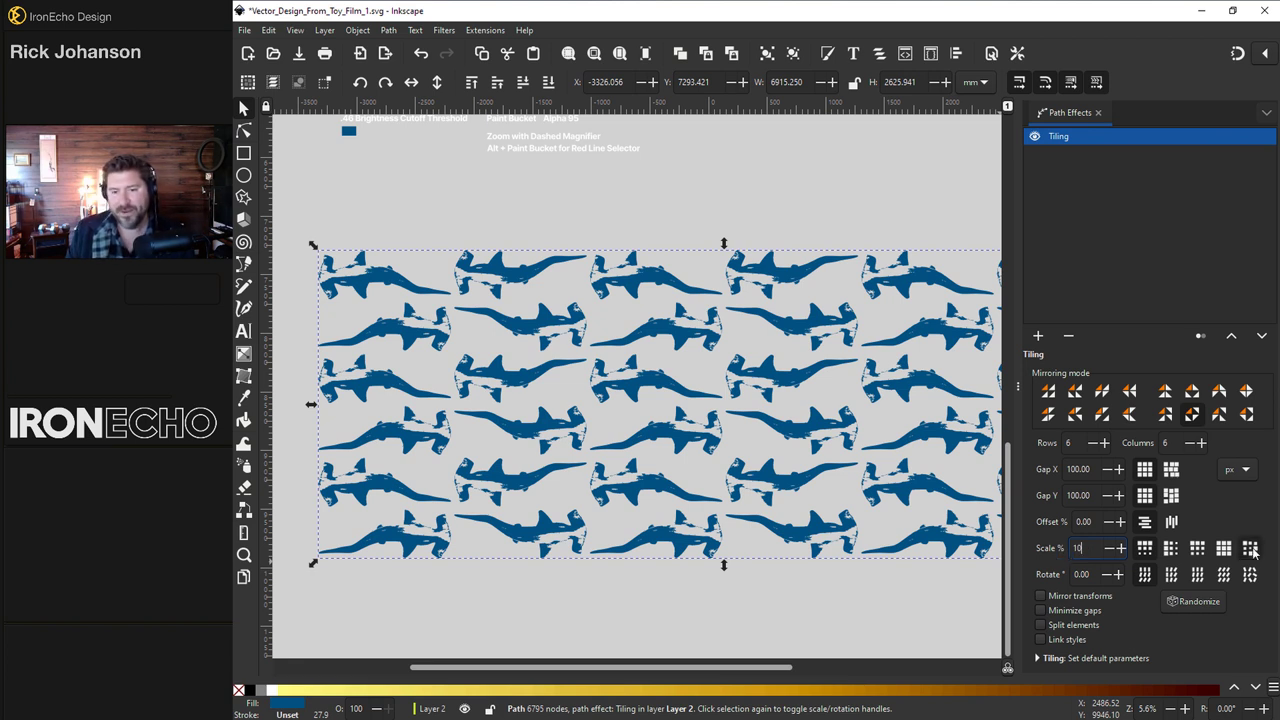
pyautogui.press('Return')
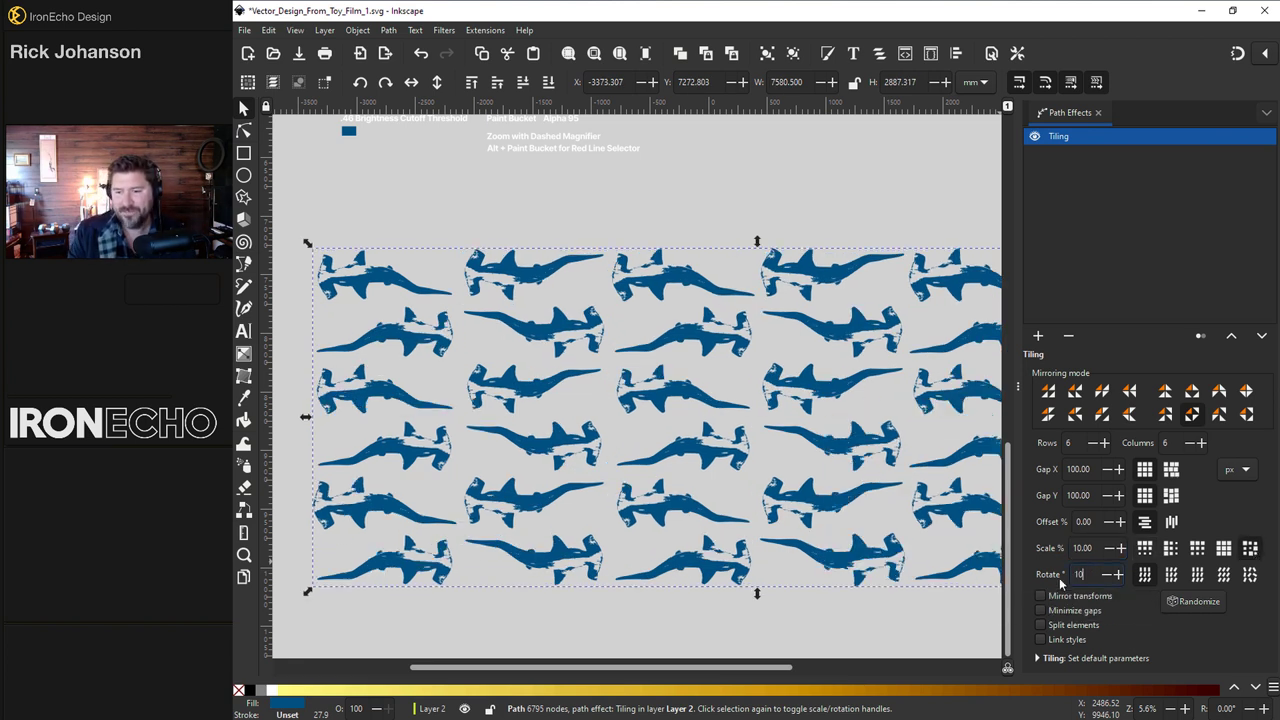
pyautogui.press('Return')
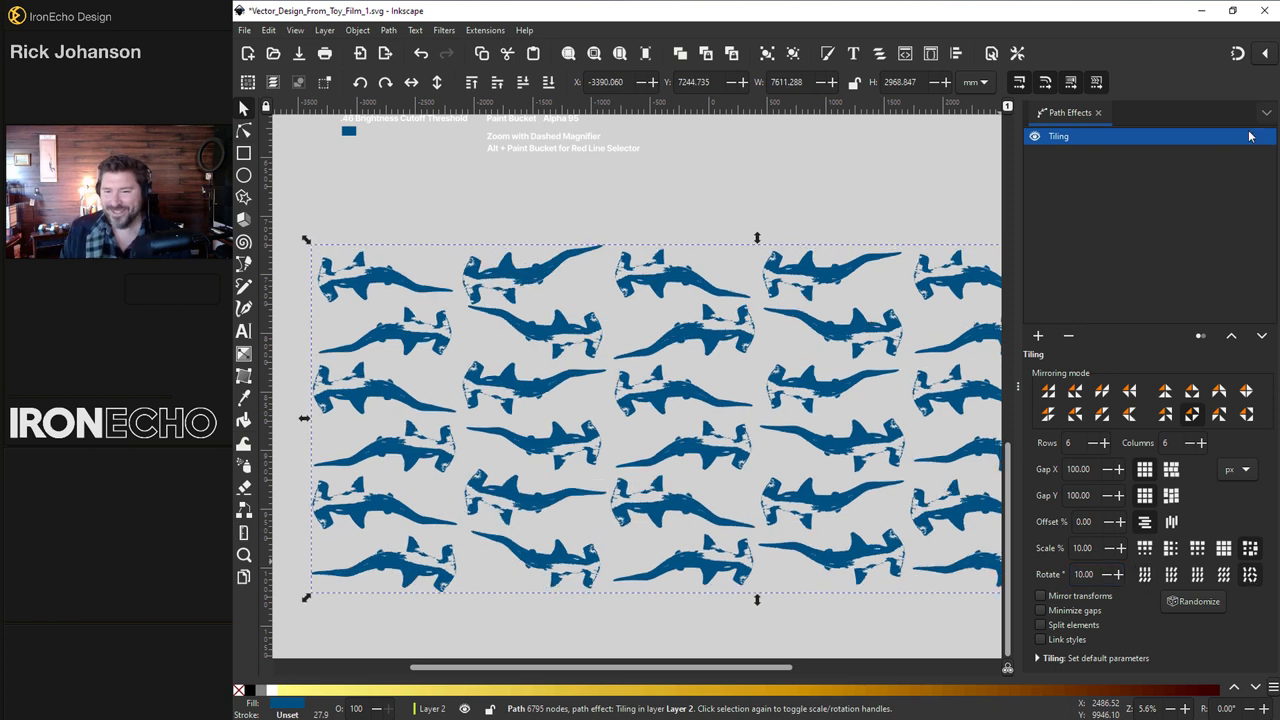
pyautogui.click(1098, 114)
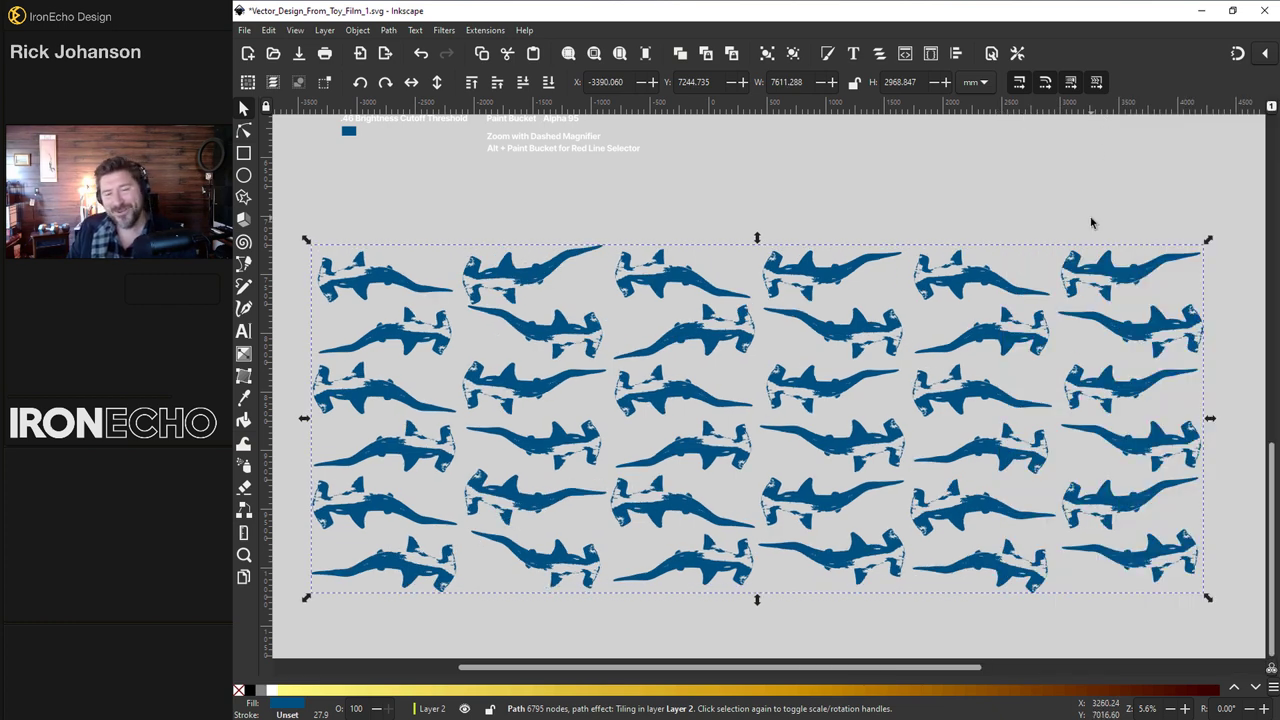